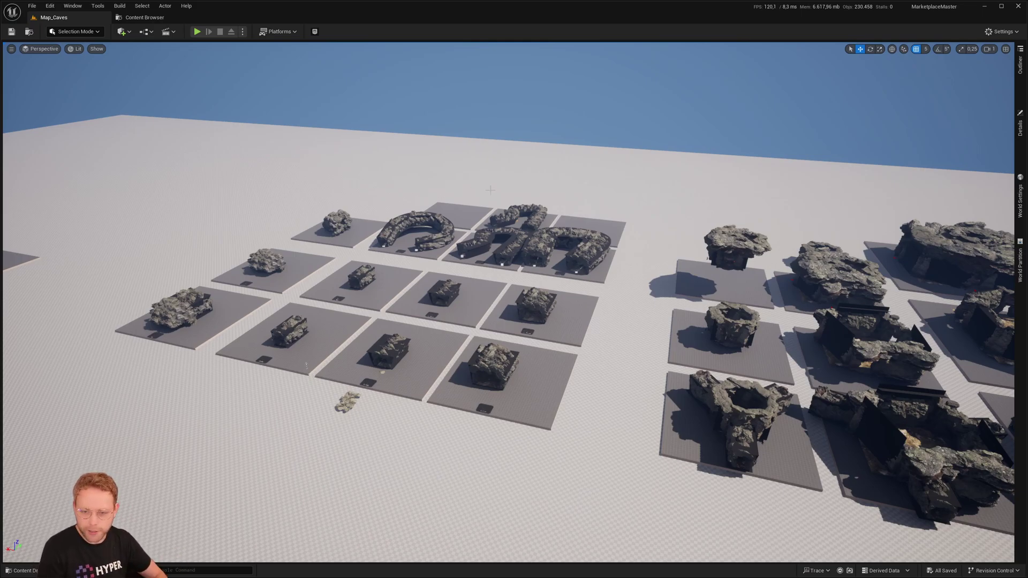
Survey the cave kit's rock formations, tunnels, splines and rooms laid out on the display platforms
{"action": "right_click_drag", "start_coordinate": [379, 168], "coordinate": [411, 299]}
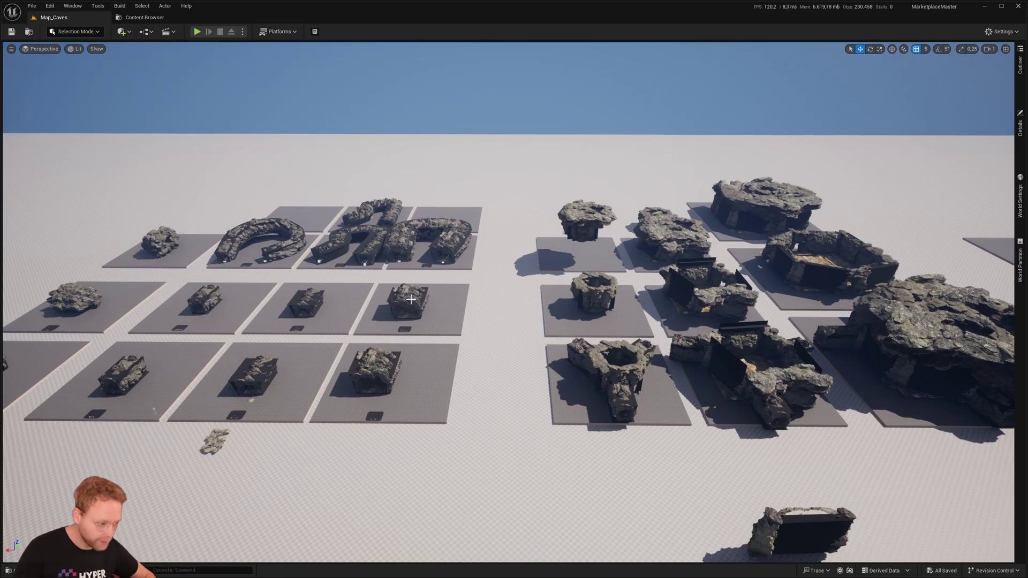
{"action": "right_click_drag", "start_coordinate": [411, 299], "coordinate": [509, 303]}
{"action": "scroll", "coordinate": [412, 300], "scroll_direction": "up", "scroll_amount": 3}
{"action": "key", "text": "a"}
{"action": "scroll", "coordinate": [410, 289], "scroll_direction": "up", "scroll_amount": 3}
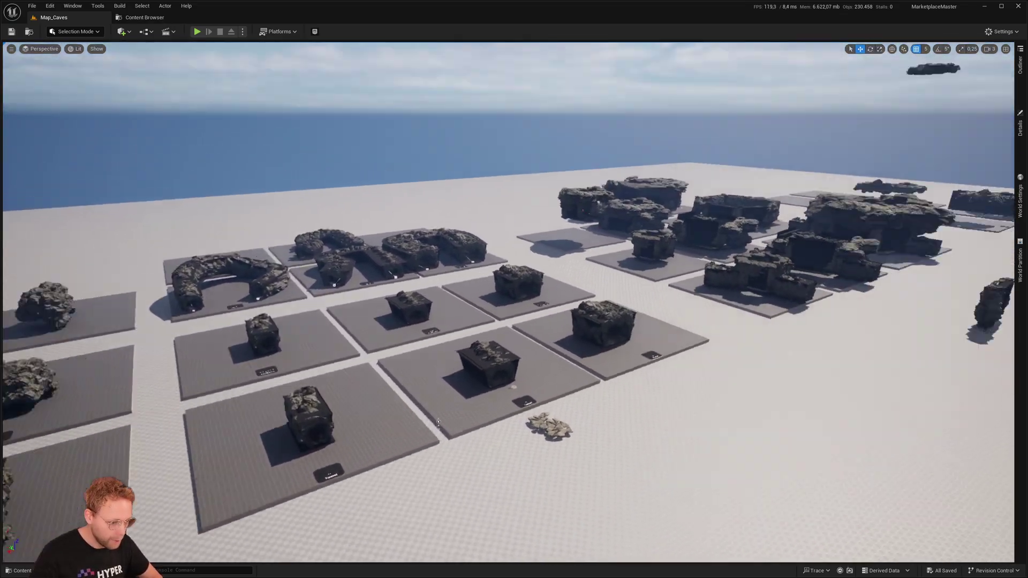
{"action": "right_click_drag", "start_coordinate": [439, 423], "coordinate": [373, 310]}
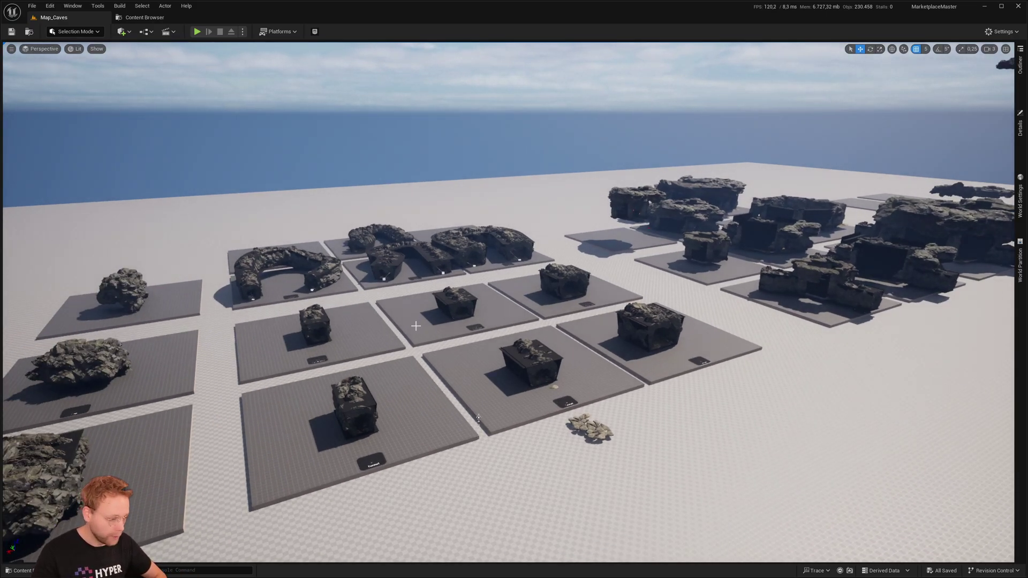
{"action": "right_click_drag", "start_coordinate": [416, 325], "coordinate": [385, 325]}
{"action": "scroll", "coordinate": [416, 325], "scroll_direction": "down", "scroll_amount": 1}
{"action": "key", "text": "w"}
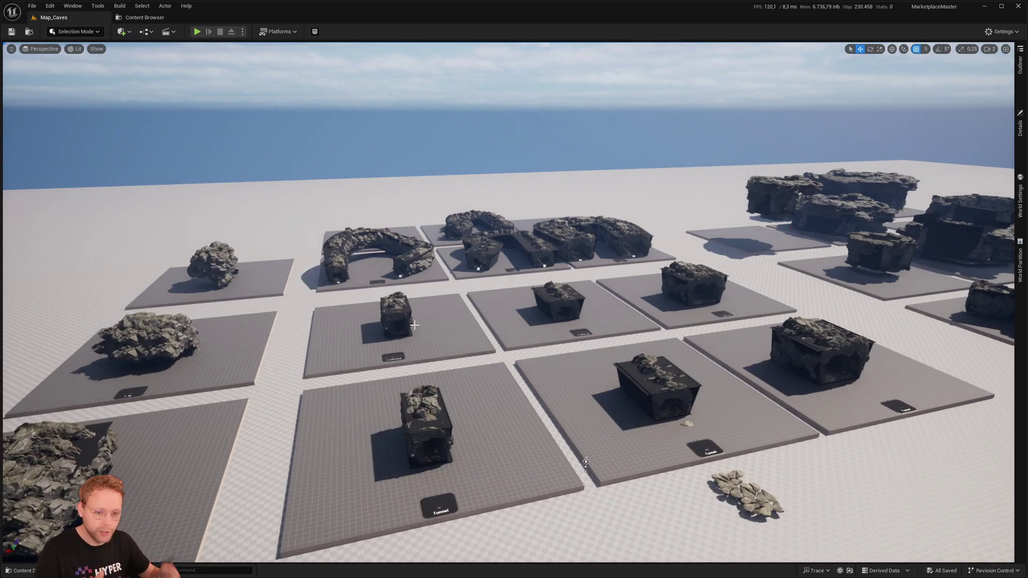
Examine the 4m Tunnel piece on its platform up close, facing its entrance
{"action": "mouse_move", "coordinate": [428, 335]}
{"action": "right_mouse_down"}
{"action": "mouse_move", "coordinate": [407, 362]}
{"action": "mouse_move", "coordinate": [450, 353]}
{"action": "mouse_move", "coordinate": [421, 339]}
{"action": "mouse_move", "coordinate": [401, 370]}
{"action": "mouse_move", "coordinate": [421, 326]}
{"action": "right_mouse_up"}
{"action": "key", "text": "w"}
{"action": "key", "text": "q"}
{"action": "key", "text": "w"}
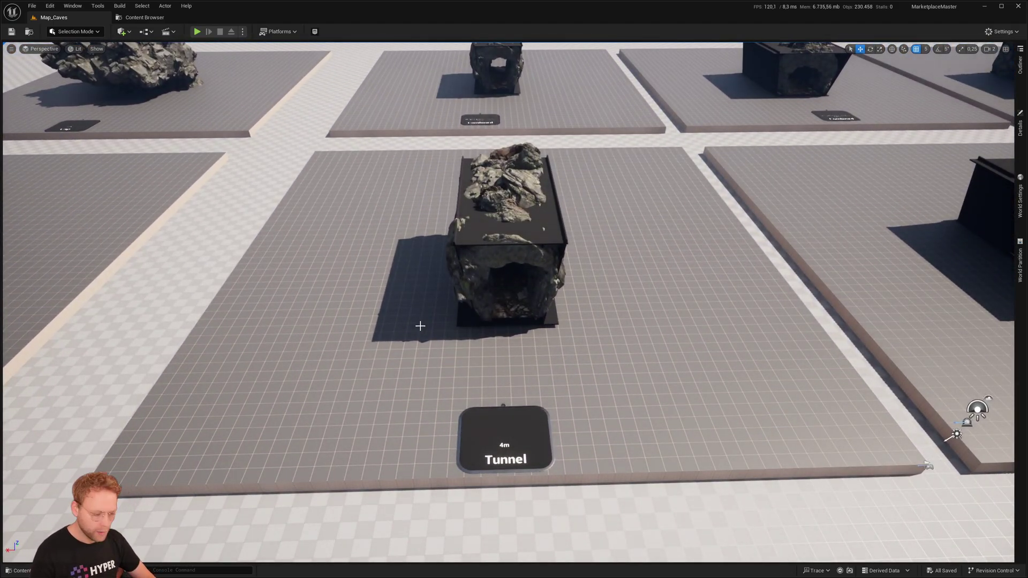
{"action": "right_click_drag", "start_coordinate": [457, 333], "coordinate": [469, 473]}
{"action": "key", "text": "s"}
{"action": "key", "text": "w"}
{"action": "key", "text": "d"}
{"action": "key", "text": "d"}
{"action": "key", "text": "a"}
{"action": "key", "text": "a"}
{"action": "key", "text": "w"}
{"action": "scroll", "coordinate": [463, 337], "scroll_direction": "down", "scroll_amount": 3}
{"action": "key", "text": "e"}
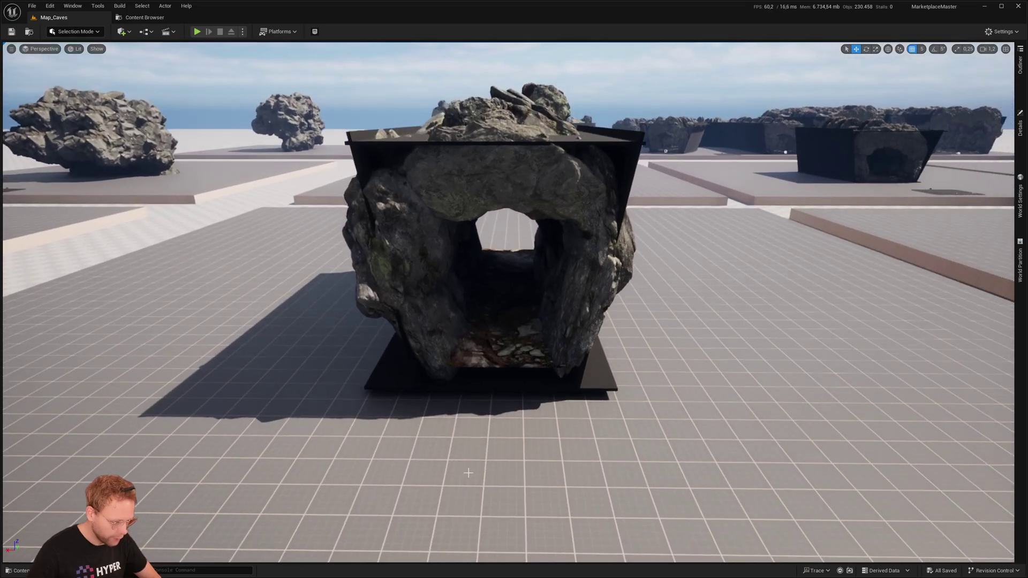
Start a play session in front of the 4m Tunnel piece despite the unresolved Blueprint errors
{"action": "right_click", "coordinate": [468, 473]}
{"action": "left_click", "coordinate": [506, 457]}
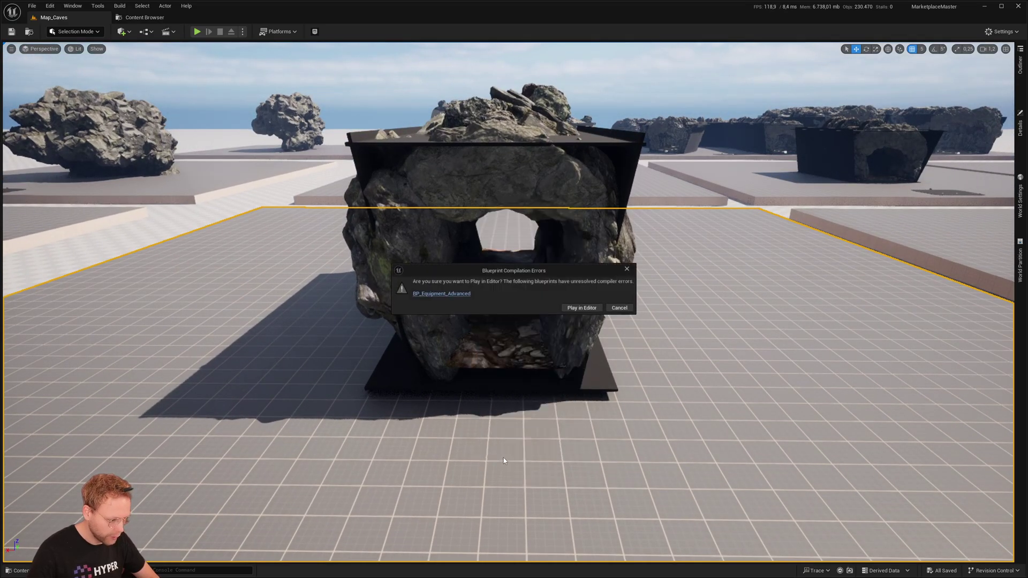
{"action": "left_click", "coordinate": [583, 309]}
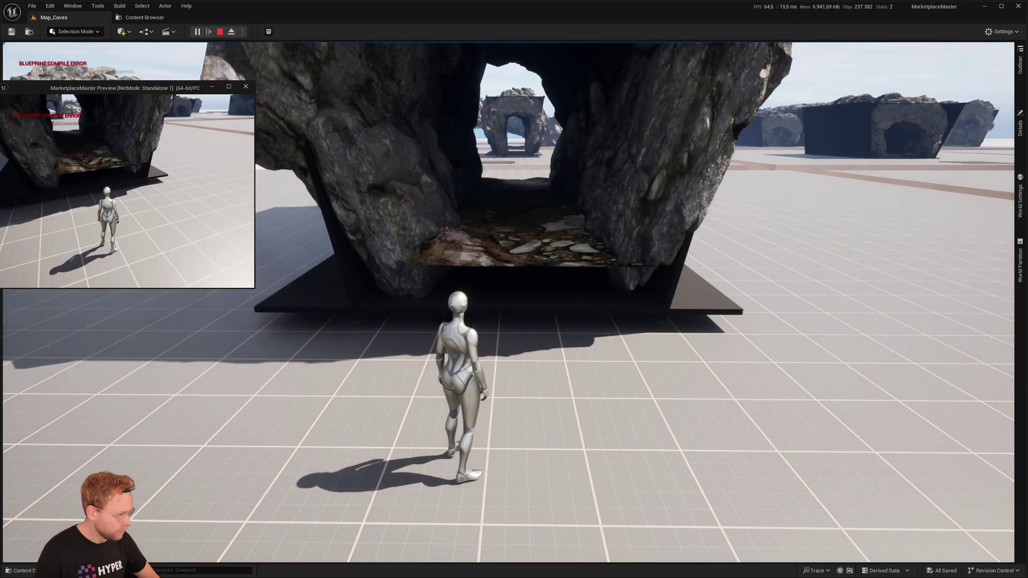
{"action": "left_click", "coordinate": [351, 260]}
Run the character through the 4m Tunnel to check its scale, and end the play session
{"action": "key", "text": "w"}
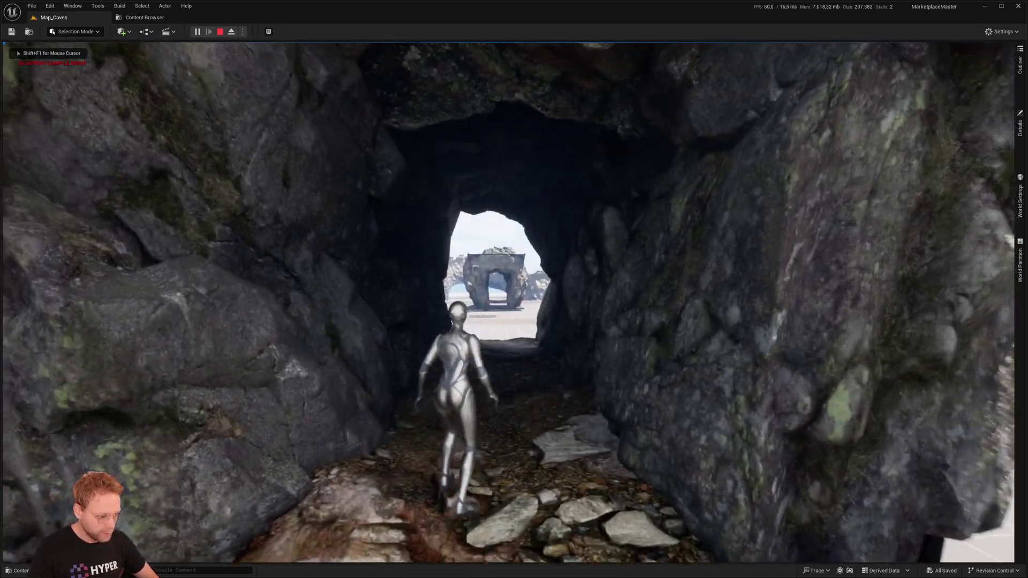
{"action": "key", "text": "w"}
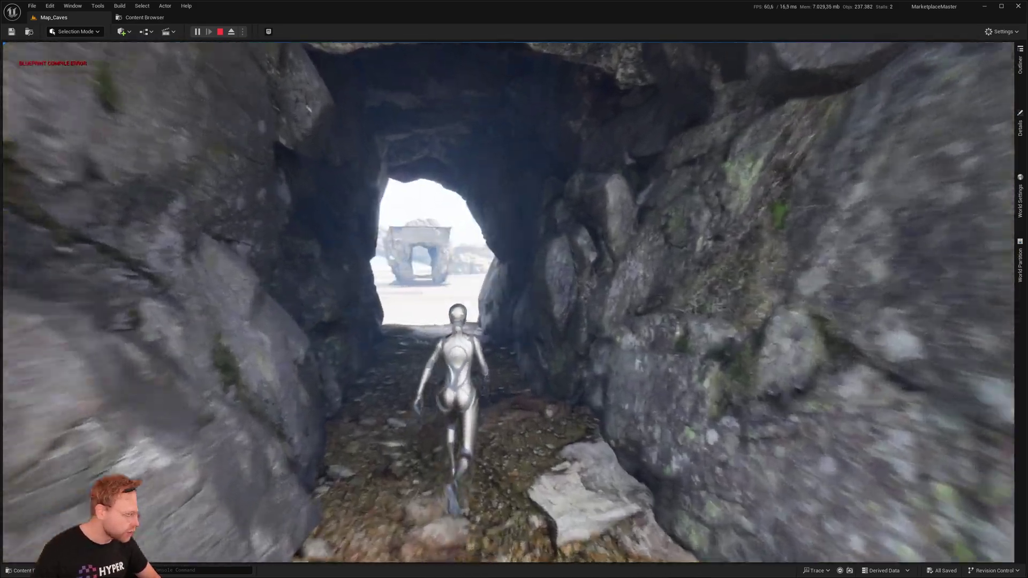
{"action": "key", "text": "w"}
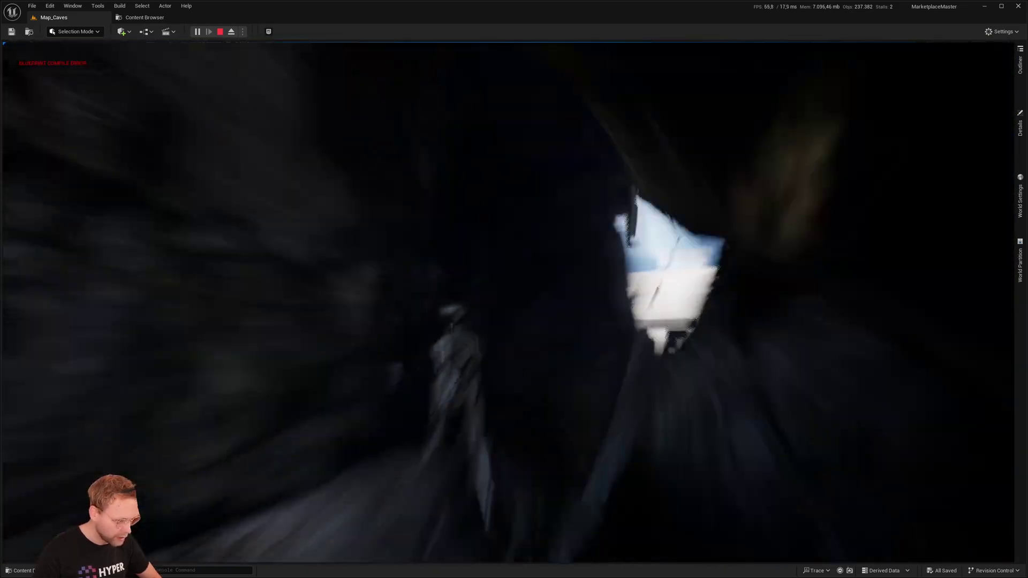
{"action": "key", "text": "w"}
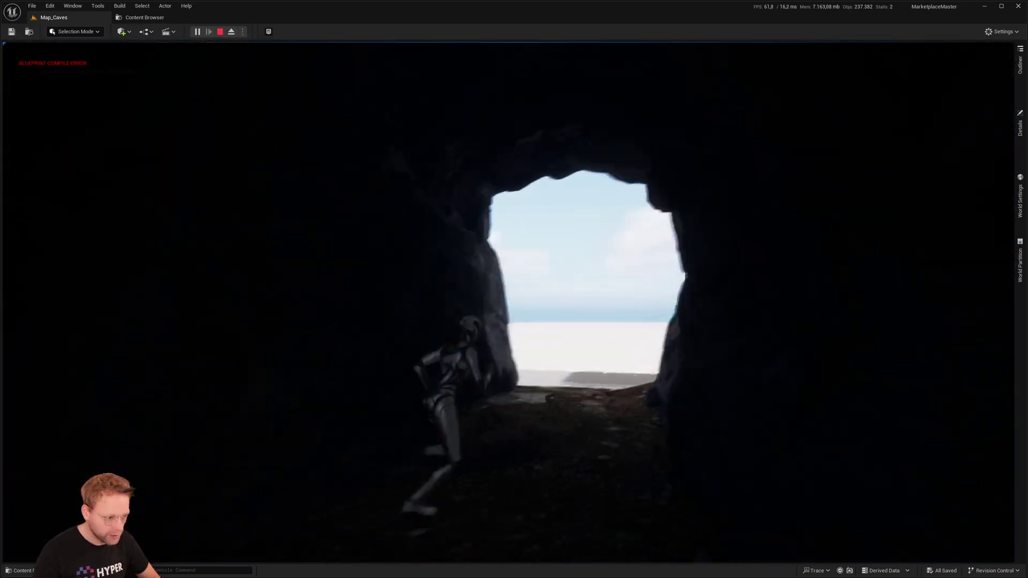
{"action": "key", "text": "s"}
{"action": "key", "text": "d"}
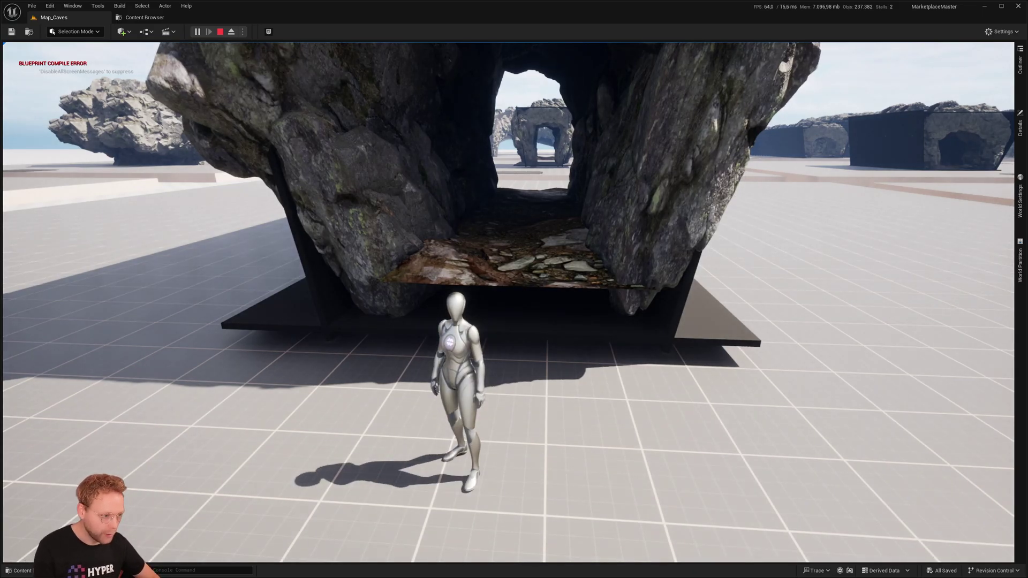
{"action": "key", "text": "Escape"}
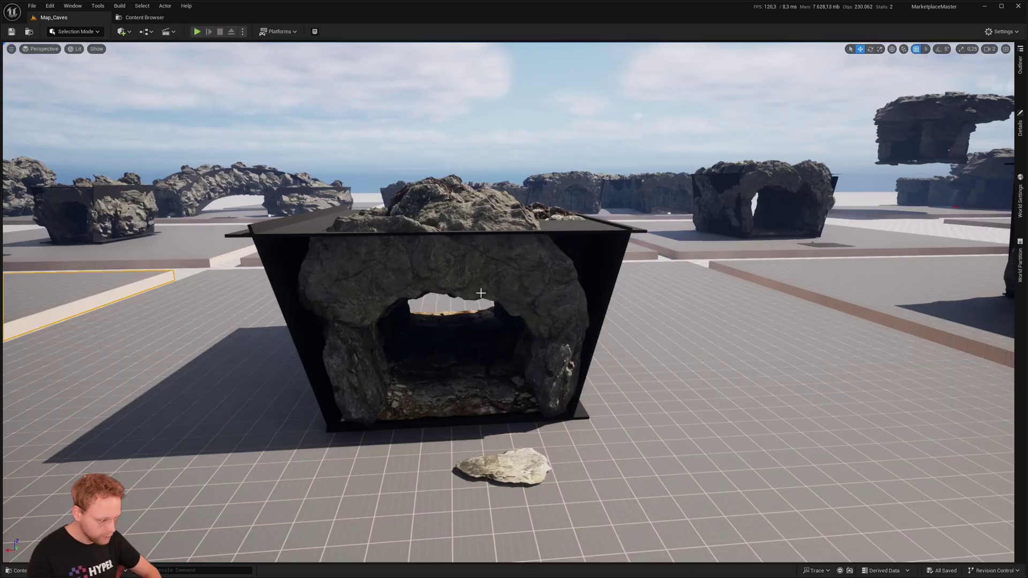
Examine the entrance and rocky floor of the wider tunnel on the neighbouring platform
{"action": "key", "text": "w"}
{"action": "right_click_drag", "start_coordinate": [443, 297], "coordinate": [565, 330]}
{"action": "scroll", "coordinate": [442, 298], "scroll_direction": "down", "scroll_amount": 3}
{"action": "key", "text": "s"}
{"action": "key", "text": "w"}
{"action": "key", "text": "w"}
{"action": "scroll", "coordinate": [478, 272], "scroll_direction": "up", "scroll_amount": 2}
{"action": "key", "text": "s"}
{"action": "key", "text": "w"}
{"action": "key", "text": "w"}
{"action": "key", "text": "s"}
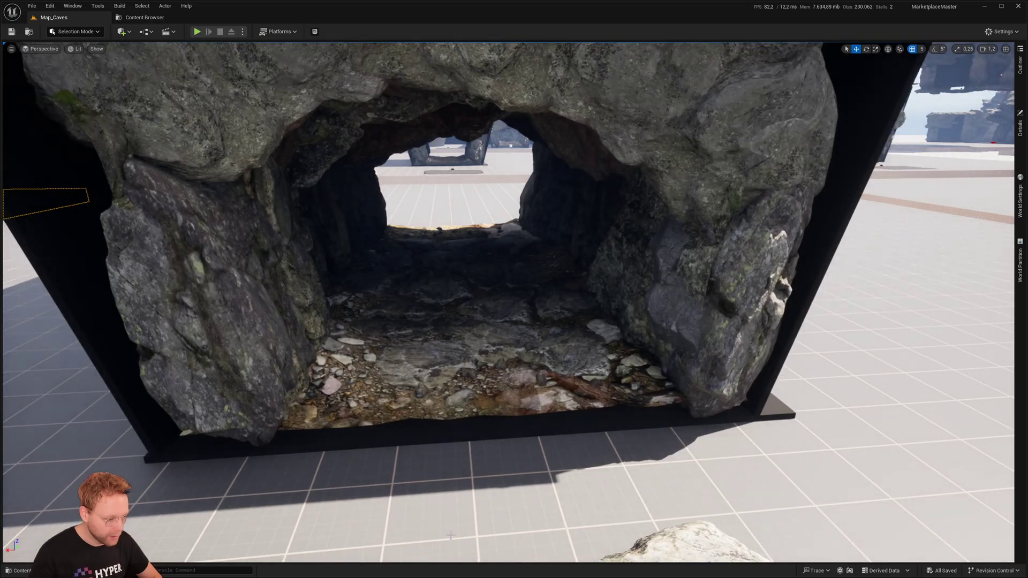
{"action": "left_click", "coordinate": [463, 261]}
{"action": "scroll", "coordinate": [463, 261], "scroll_direction": "down", "scroll_amount": 4}
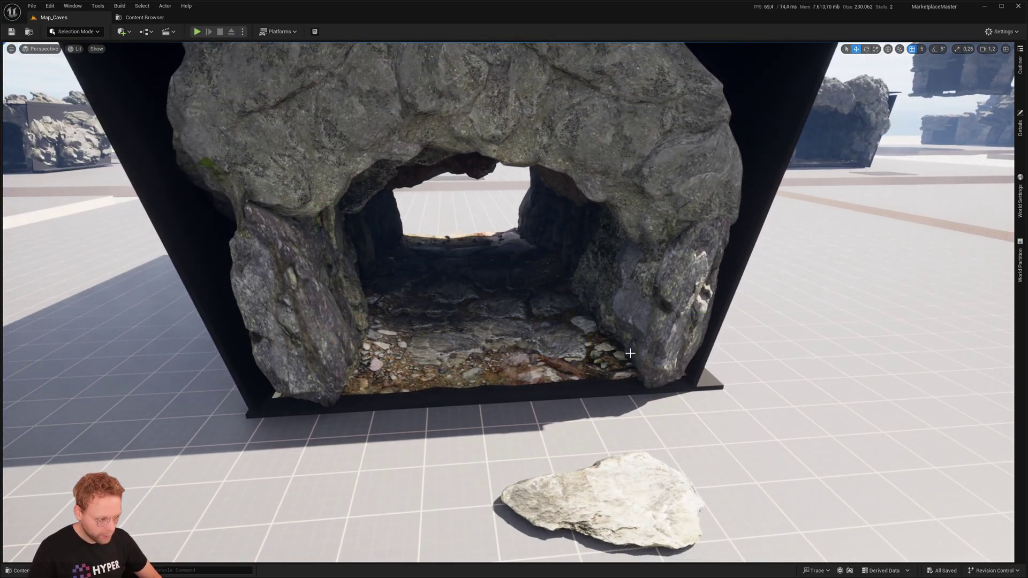
{"action": "scroll", "coordinate": [630, 354], "scroll_direction": "down", "scroll_amount": 3}
Playtest from in front of the wider tunnel, run the character through it, and stop the session
{"action": "right_click", "coordinate": [485, 472]}
{"action": "left_click", "coordinate": [497, 470]}
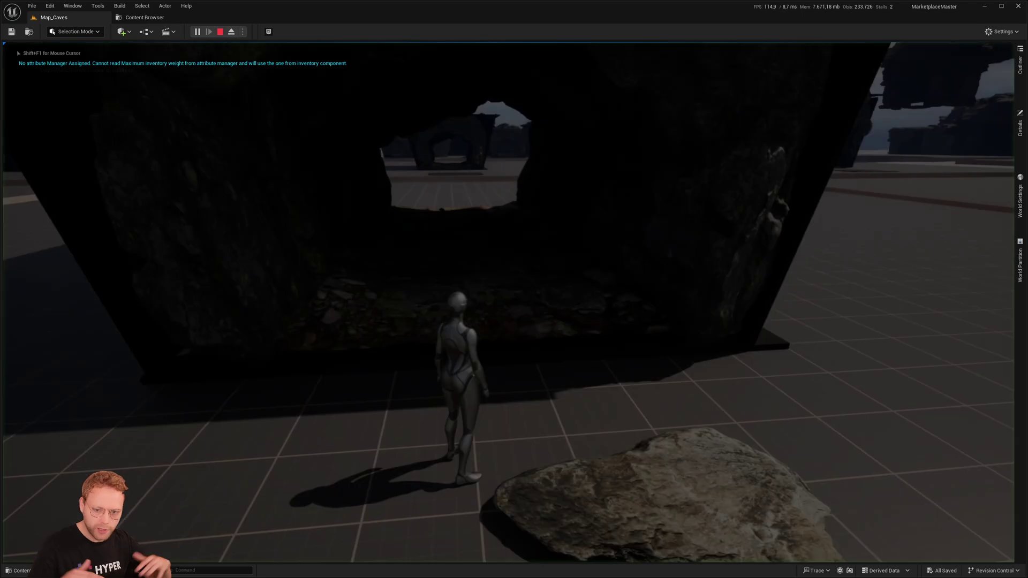
{"action": "key", "text": "w"}
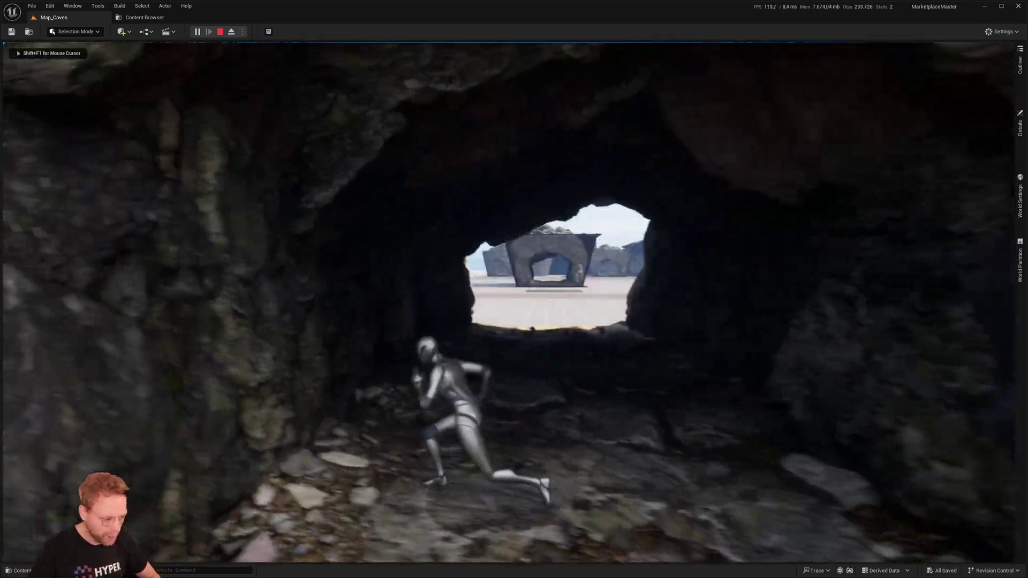
{"action": "key", "text": "w"}
{"action": "key", "text": "a"}
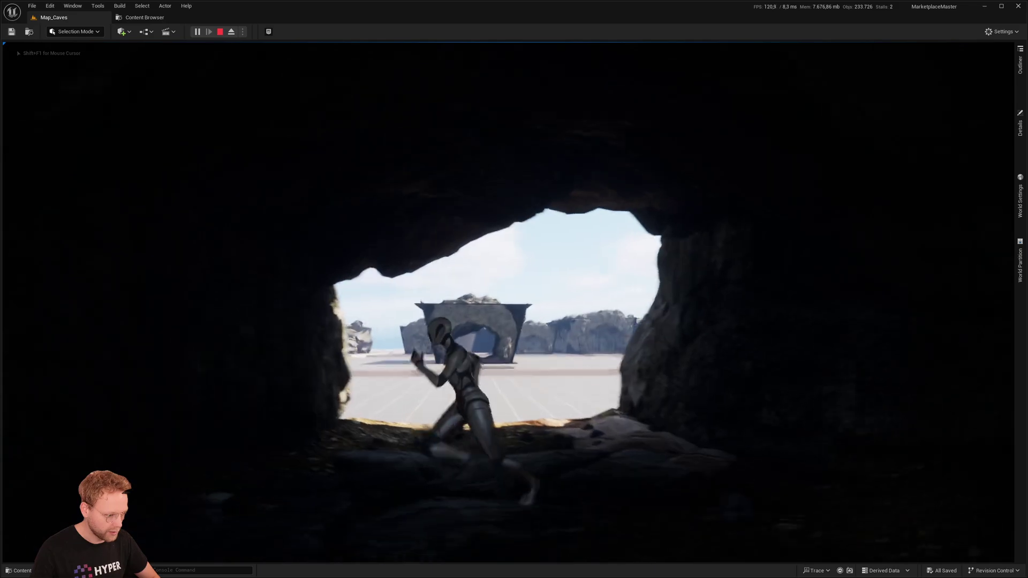
{"action": "key", "text": "d"}
{"action": "key", "text": "w"}
{"action": "key", "text": "Escape"}
Select the curved small cave spline on the In Editor Testing platform and frame it in the view
{"action": "right_click_drag", "start_coordinate": [496, 395], "coordinate": [432, 416]}
{"action": "key", "text": "w"}
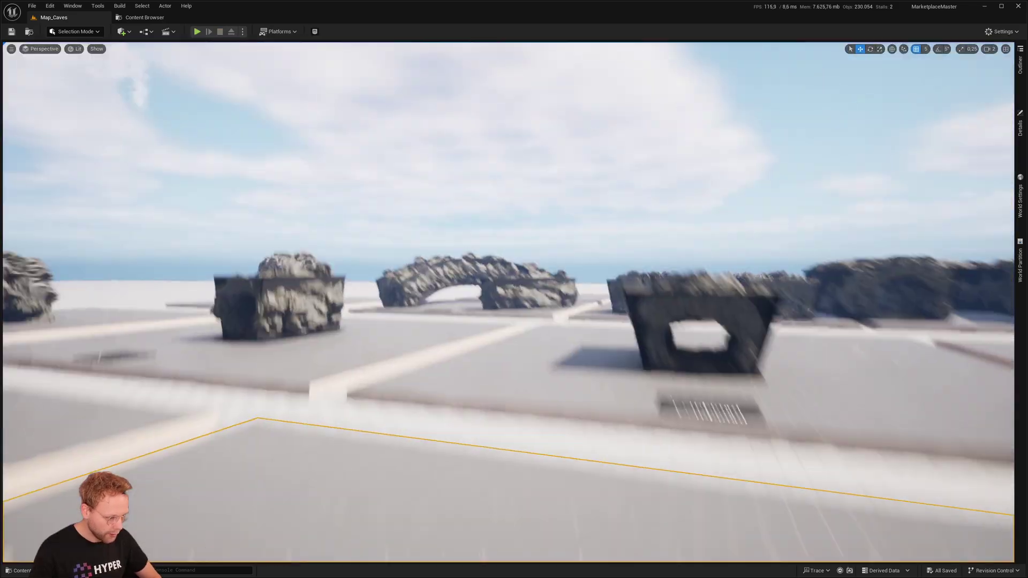
{"action": "key", "text": "w"}
{"action": "key", "text": "a"}
{"action": "key", "text": "e"}
{"action": "right_click_drag", "start_coordinate": [472, 177], "coordinate": [439, 258]}
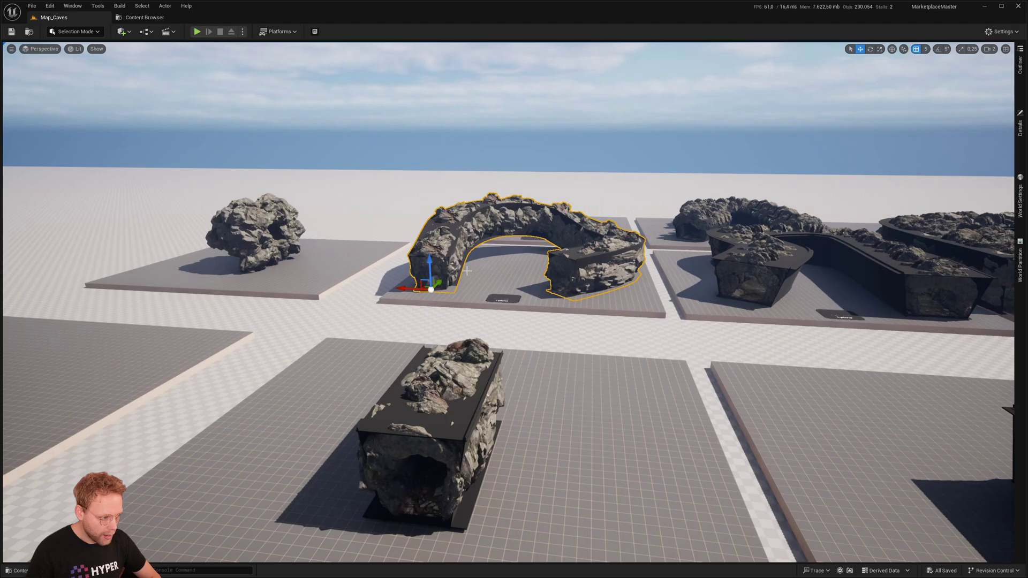
{"action": "key", "text": "f"}
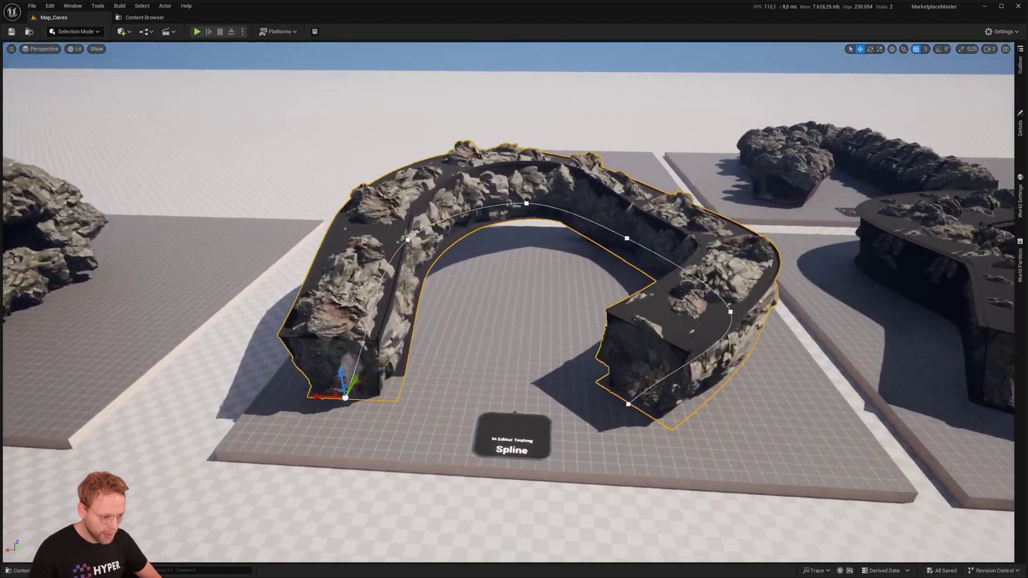
Examine the larger spline tunnels on the neighbouring In Editor Testing platforms and compare their widths
{"action": "key", "text": "w"}
{"action": "mouse_move", "coordinate": [514, 302]}
{"action": "right_mouse_down"}
{"action": "mouse_move", "coordinate": [375, 284]}
{"action": "mouse_move", "coordinate": [423, 174]}
{"action": "mouse_move", "coordinate": [509, 303]}
{"action": "right_mouse_up"}
{"action": "key", "text": "q"}
{"action": "scroll", "coordinate": [423, 174], "scroll_direction": "down", "scroll_amount": 1}
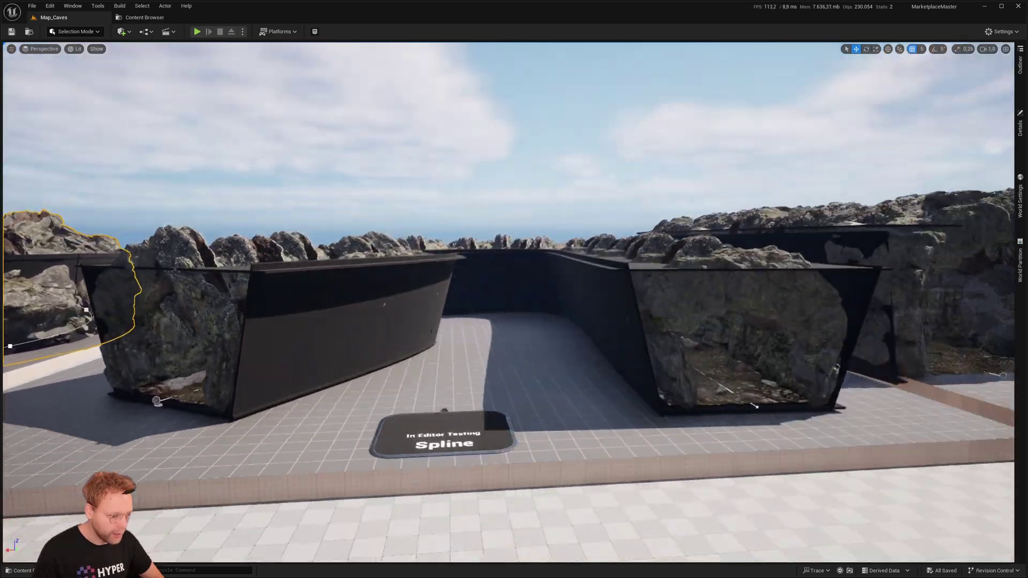
{"action": "right_click_drag", "start_coordinate": [662, 385], "coordinate": [662, 386]}
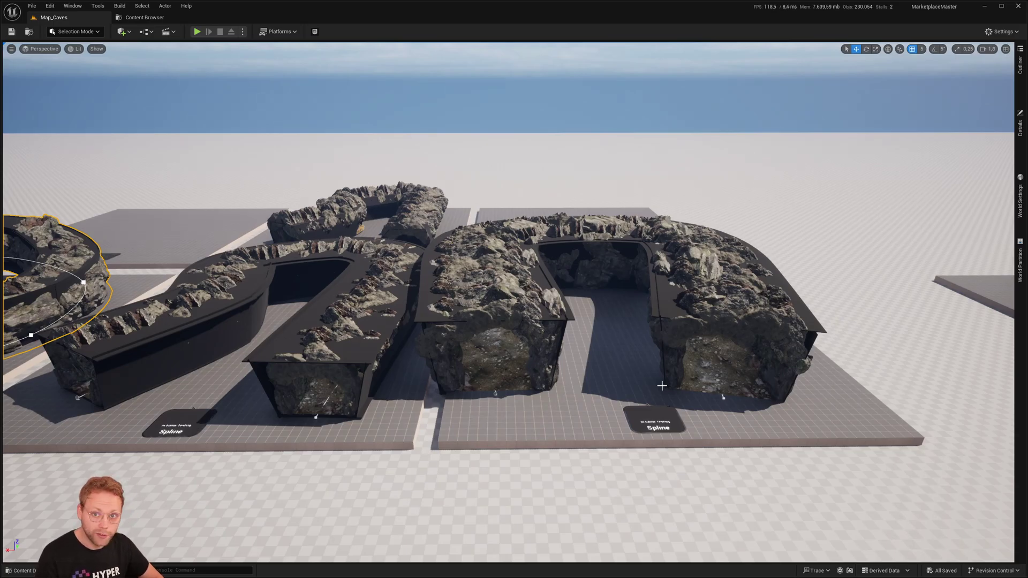
{"action": "right_click_drag", "start_coordinate": [662, 385], "coordinate": [662, 385]}
{"action": "scroll", "coordinate": [662, 386], "scroll_direction": "up", "scroll_amount": 2}
{"action": "scroll", "coordinate": [552, 330], "scroll_direction": "up", "scroll_amount": 3}
{"action": "right_click_drag", "start_coordinate": [553, 330], "coordinate": [675, 300]}
Open the details of BP_Cave_Spline_Small and review which room blueprints are available under Room To Spawn
{"action": "key", "text": "w"}
{"action": "key", "text": "s"}
{"action": "right_click_drag", "start_coordinate": [287, 364], "coordinate": [288, 364]}
{"action": "key", "text": "w"}
{"action": "left_click", "coordinate": [288, 365]}
{"action": "left_click", "coordinate": [364, 300]}
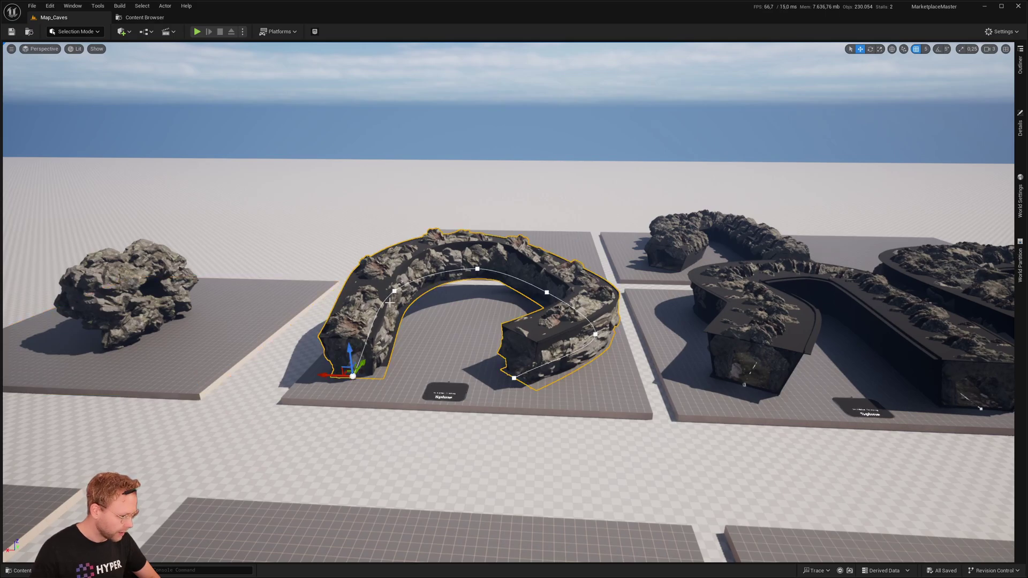
{"action": "left_click", "coordinate": [1019, 129]}
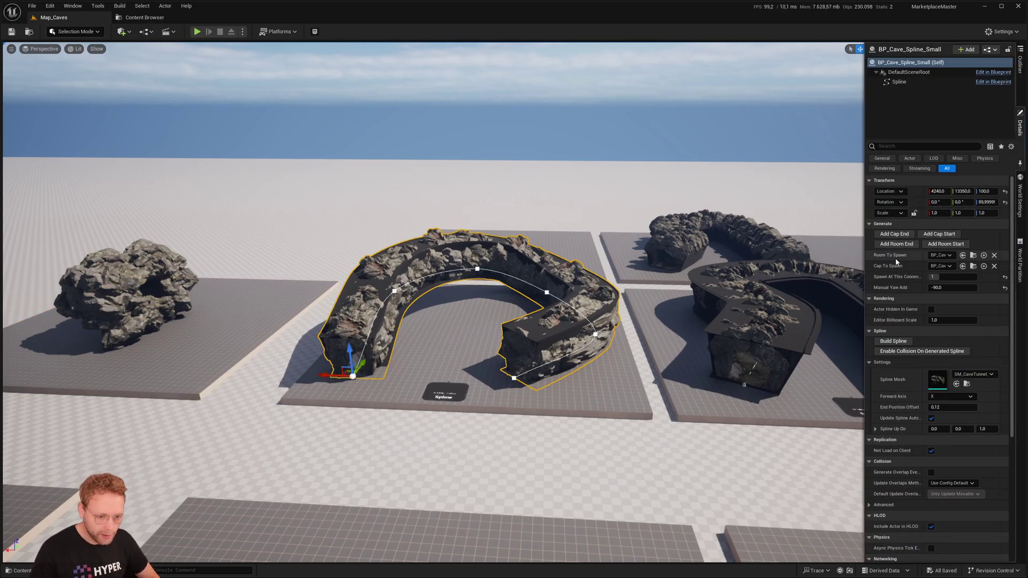
{"action": "left_click_drag", "start_coordinate": [866, 255], "coordinate": [816, 257]}
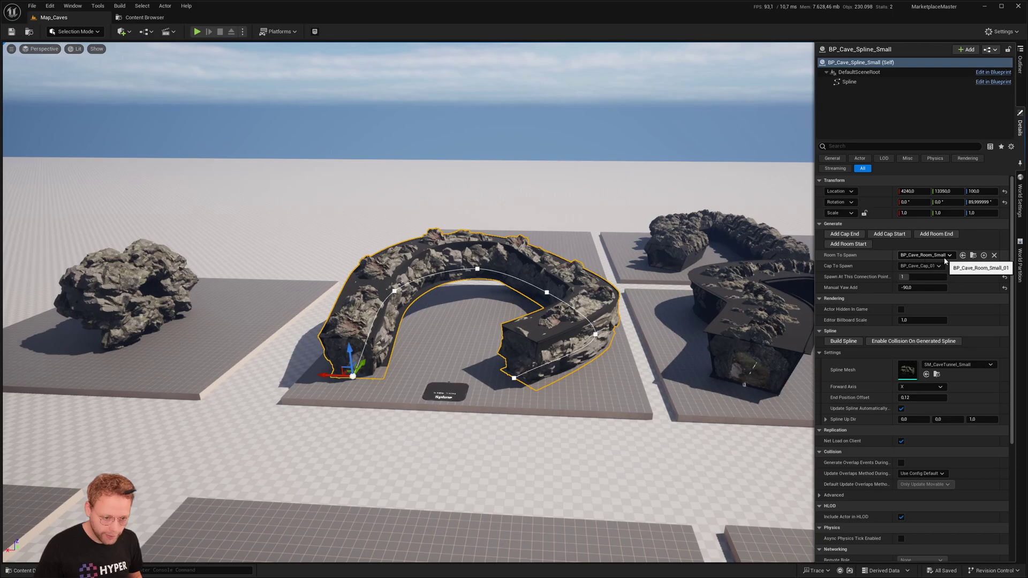
{"action": "left_click", "coordinate": [924, 257]}
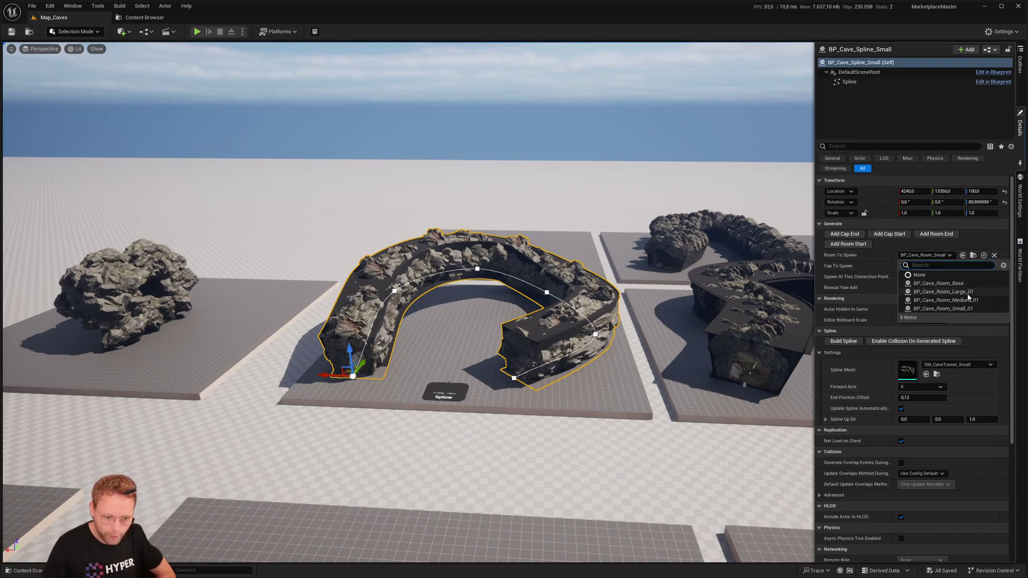
{"action": "left_click", "coordinate": [925, 261]}
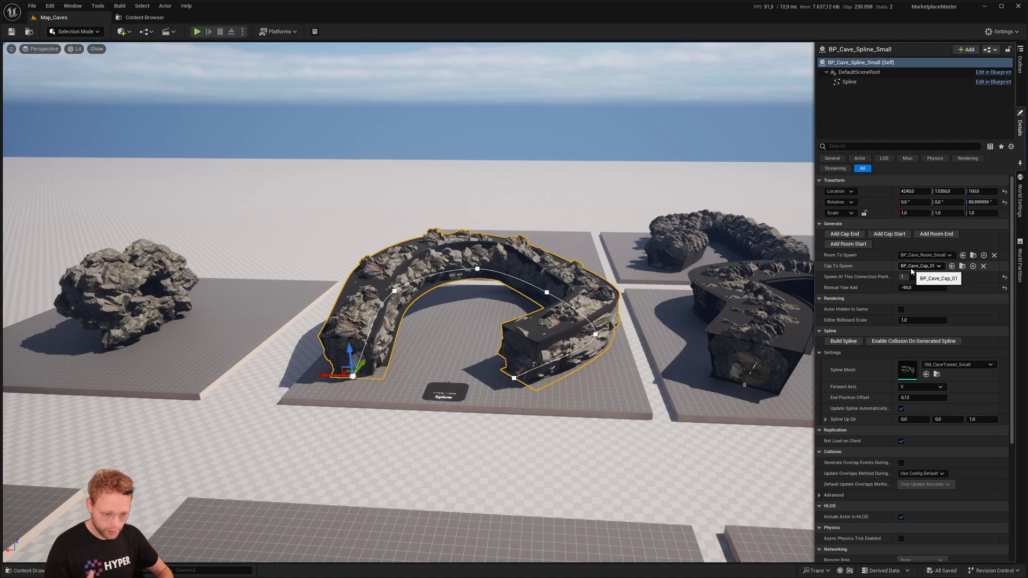
Generate BP_Cave_Cap_01 caps at both the end and the start of the small cave spline
{"action": "key", "text": "w"}
{"action": "right_click_drag", "start_coordinate": [558, 320], "coordinate": [782, 241]}
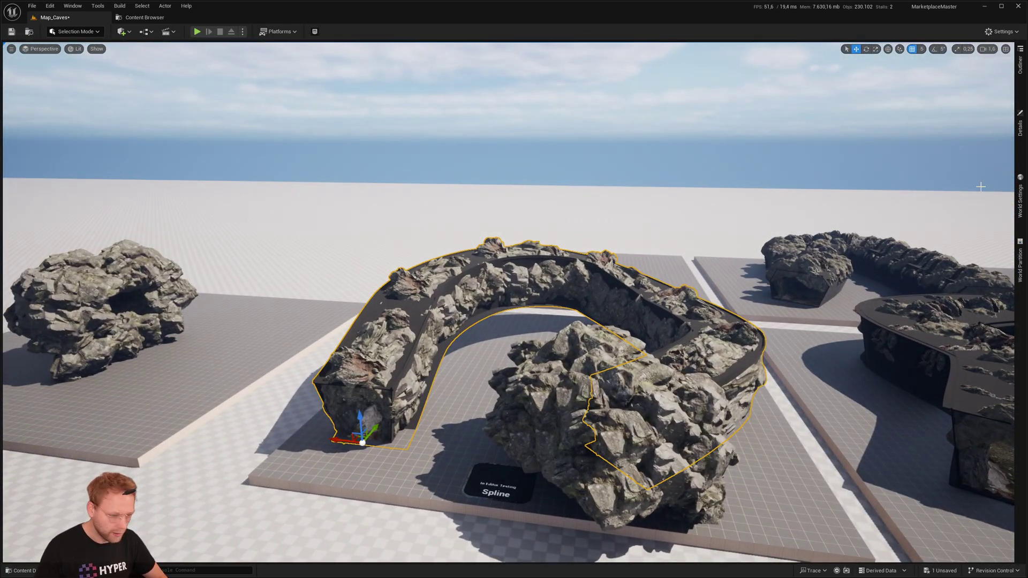
{"action": "left_click", "coordinate": [1020, 142]}
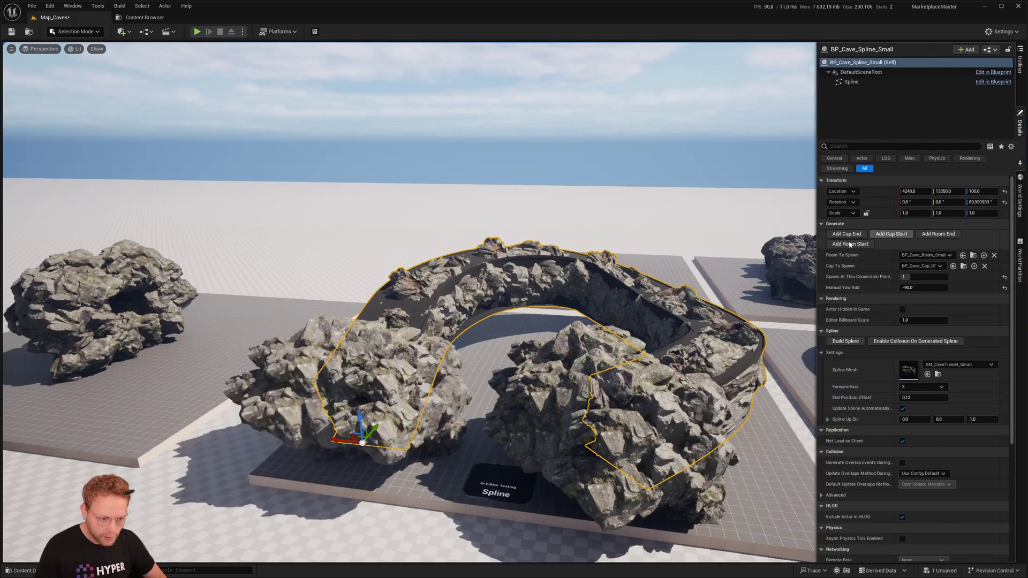
Inspect the small spline tunnel from the inside to see how its cap closes the opening
{"action": "right_click_drag", "start_coordinate": [750, 246], "coordinate": [396, 268]}
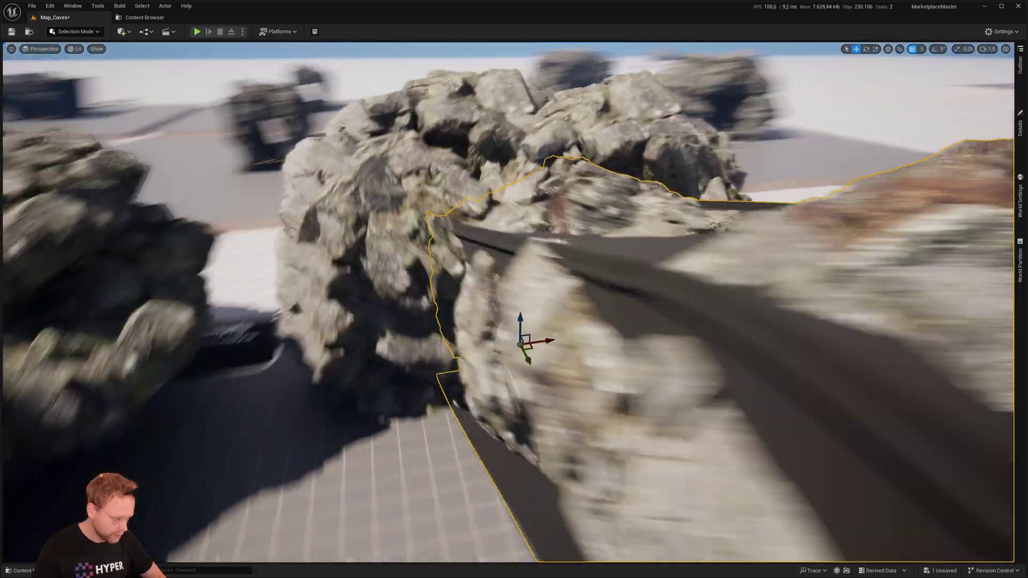
{"action": "key", "text": "w"}
{"action": "mouse_move", "coordinate": [526, 269]}
{"action": "right_mouse_down"}
{"action": "mouse_move", "coordinate": [526, 252]}
{"action": "mouse_move", "coordinate": [526, 270]}
{"action": "right_mouse_up"}
{"action": "scroll", "coordinate": [526, 269], "scroll_direction": "down", "scroll_amount": 2}
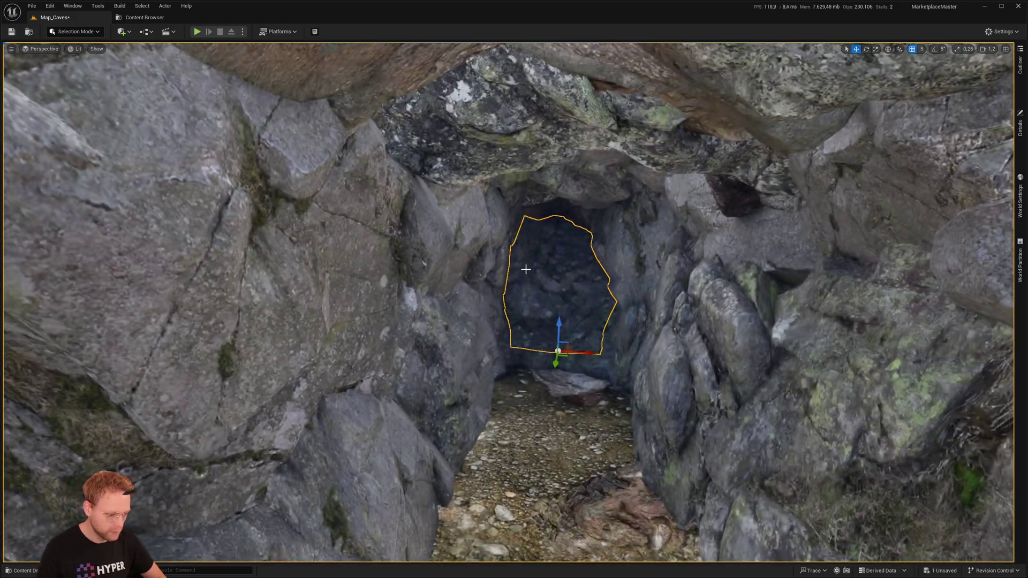
Generate a BP_Cave_Room_Small room at the end of the small cave spline
{"action": "key", "text": "f"}
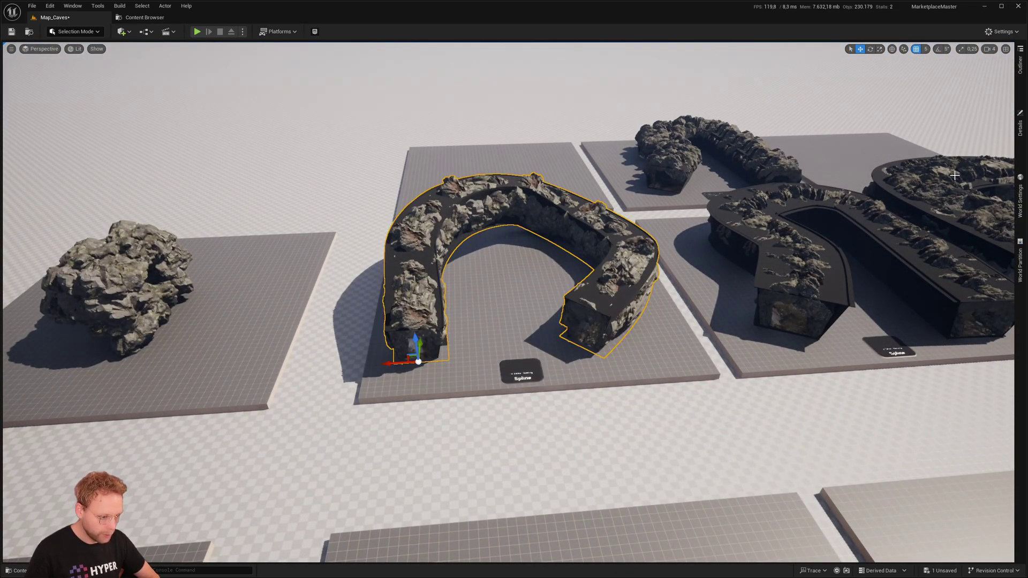
{"action": "left_click", "coordinate": [1018, 129]}
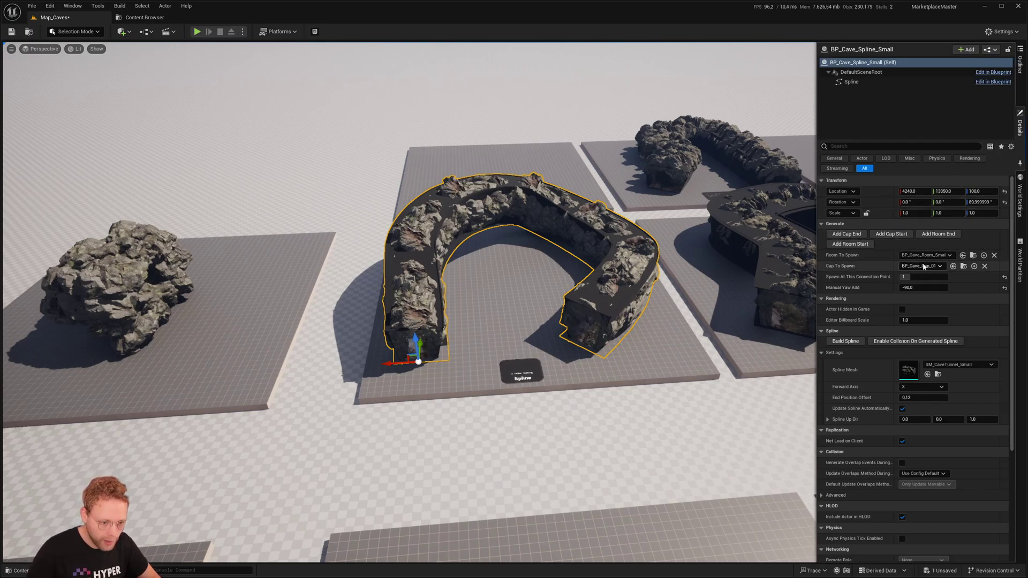
{"action": "left_click", "coordinate": [943, 235]}
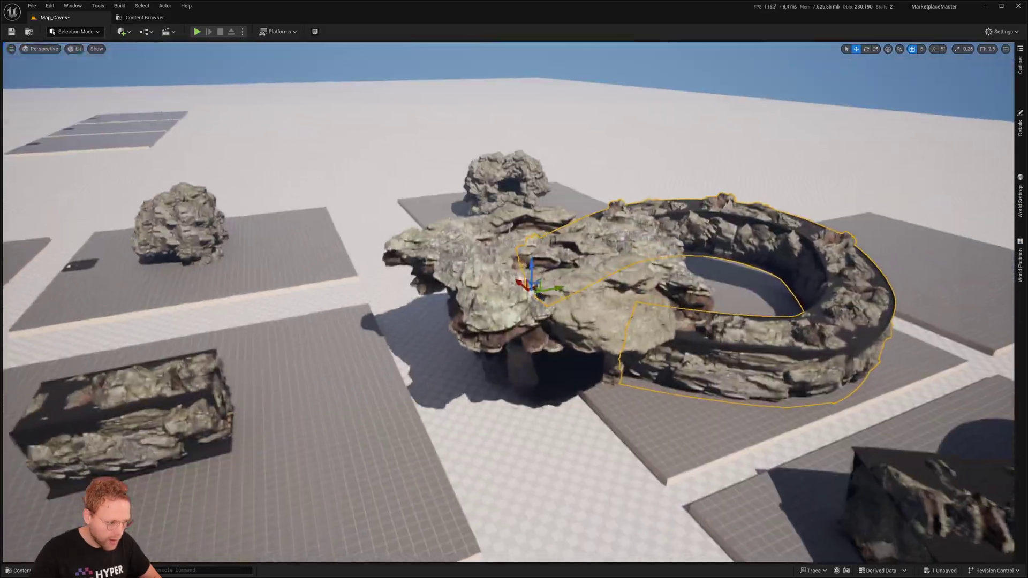
Examine the small room from outside and inside, checking how its opening meets the small spline tunnel
{"action": "key", "text": "w"}
{"action": "right_click_drag", "start_coordinate": [509, 303], "coordinate": [508, 225]}
{"action": "scroll", "coordinate": [509, 302], "scroll_direction": "down", "scroll_amount": 3}
{"action": "mouse_move", "coordinate": [707, 263]}
{"action": "right_mouse_down"}
{"action": "mouse_move", "coordinate": [707, 252]}
{"action": "mouse_move", "coordinate": [707, 263]}
{"action": "right_mouse_up"}
{"action": "left_click", "coordinate": [625, 333]}
{"action": "key", "text": "a"}
{"action": "right_click_drag", "start_coordinate": [625, 333], "coordinate": [563, 343]}
{"action": "key", "text": "e"}
{"action": "scroll", "coordinate": [624, 333], "scroll_direction": "up", "scroll_amount": 3}
{"action": "key", "text": "w"}
{"action": "scroll", "coordinate": [624, 333], "scroll_direction": "down", "scroll_amount": 3}
{"action": "key", "text": "s"}
{"action": "key", "text": "w"}
{"action": "right_click_drag", "start_coordinate": [480, 294], "coordinate": [603, 316]}
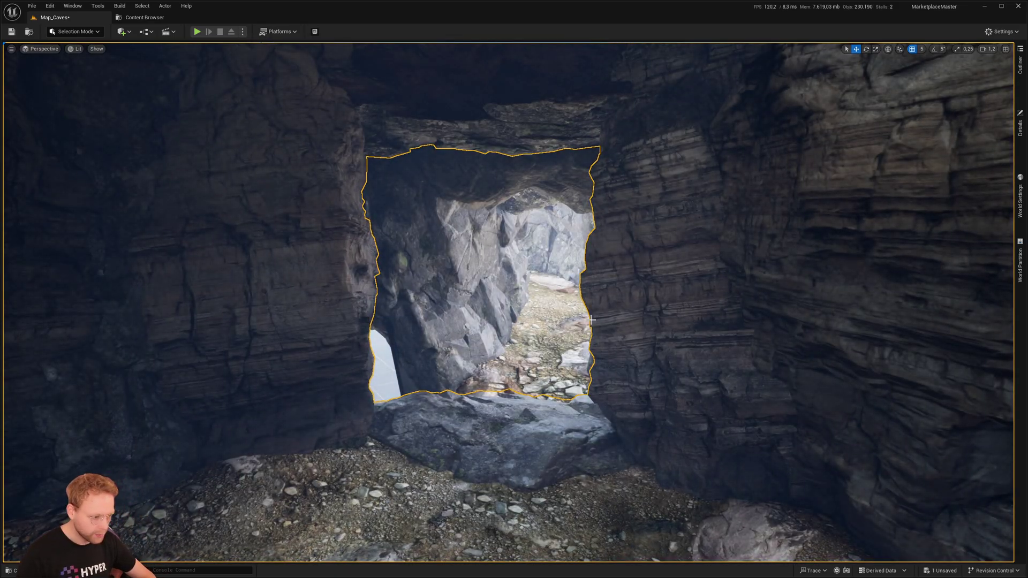
Review the generate settings of BP_Cave_Room_Small and inspect the gap between its wall and the tunnel
{"action": "left_click", "coordinate": [539, 341]}
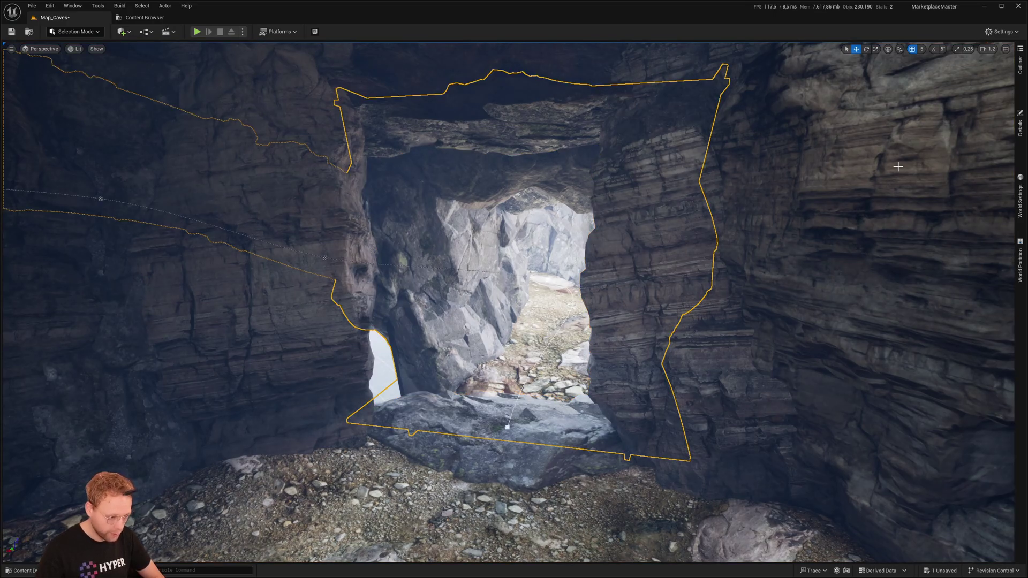
{"action": "left_click", "coordinate": [1013, 131]}
{"action": "left_click", "coordinate": [1020, 128]}
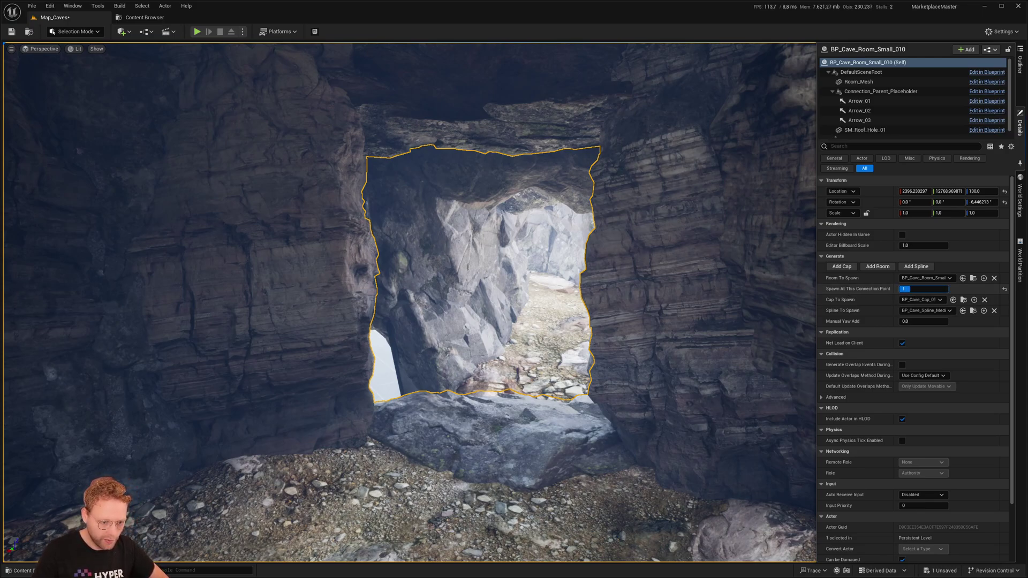
{"action": "right_click_drag", "start_coordinate": [749, 289], "coordinate": [150, 289]}
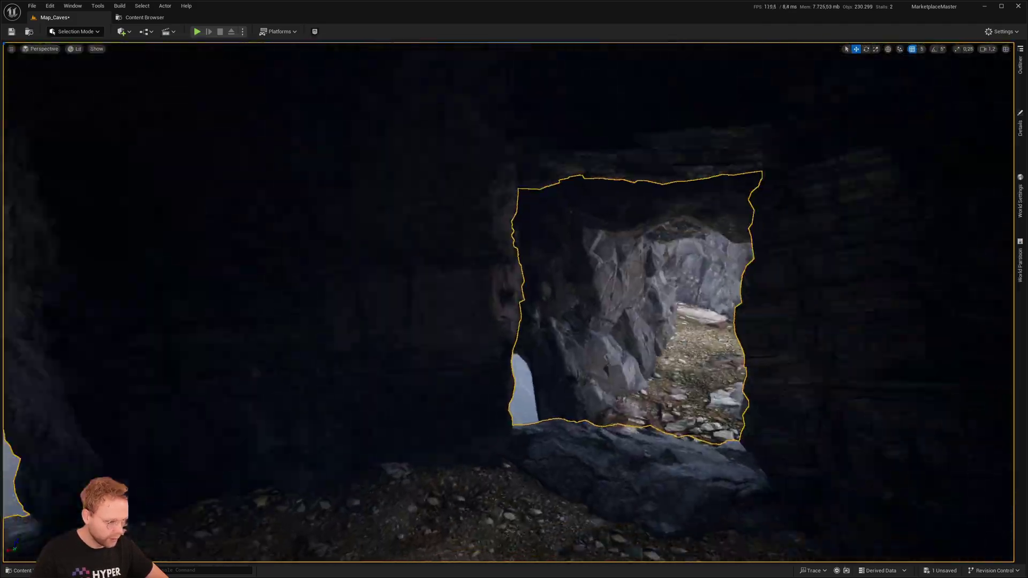
{"action": "right_click_drag", "start_coordinate": [514, 289], "coordinate": [332, 289]}
{"action": "key", "text": "w"}
{"action": "scroll", "coordinate": [515, 289], "scroll_direction": "down", "scroll_amount": 3}
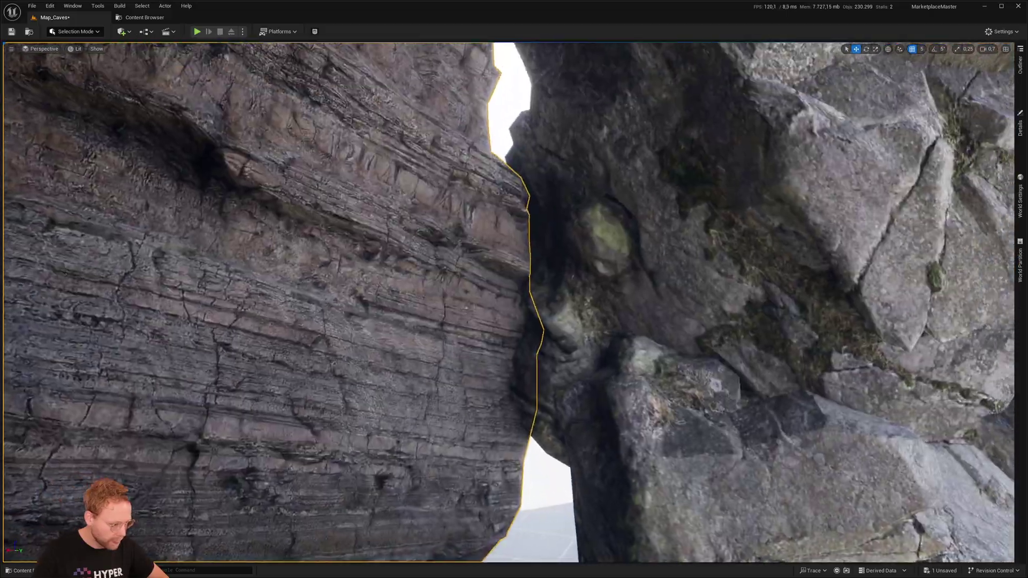
{"action": "key", "text": "s"}
{"action": "right_click_drag", "start_coordinate": [516, 326], "coordinate": [137, 397]}
{"action": "key", "text": "w"}
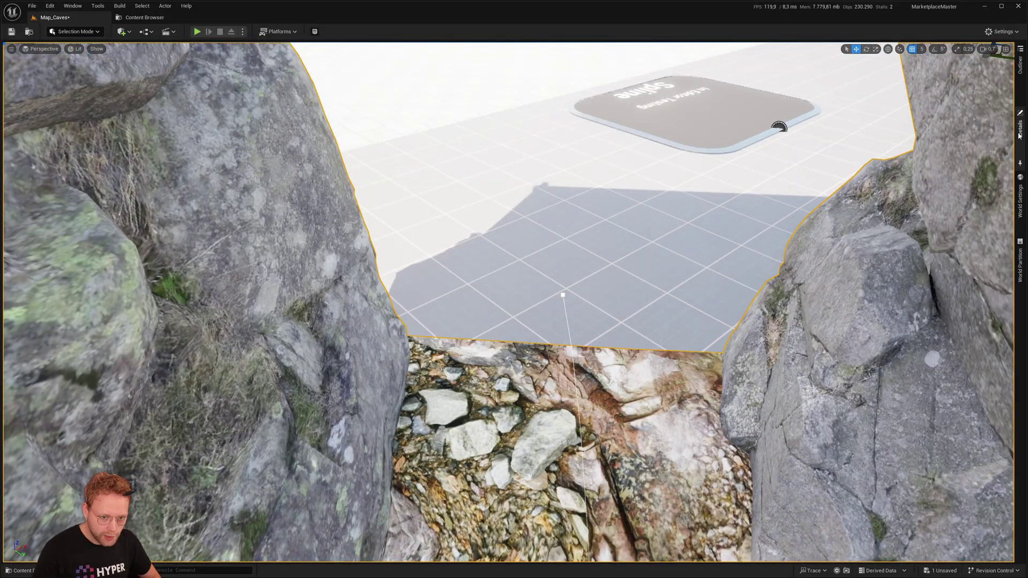
Set the small spline's Room To Spawn to BP_Cave_Room_Medium_01 and generate that room at the spline's end
{"action": "left_click", "coordinate": [1020, 131]}
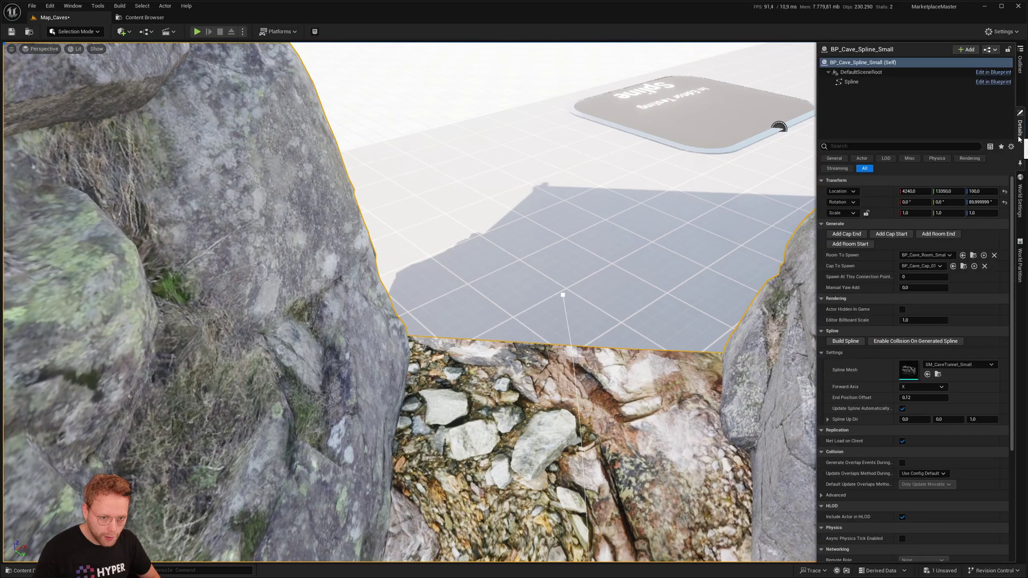
{"action": "left_click", "coordinate": [939, 256]}
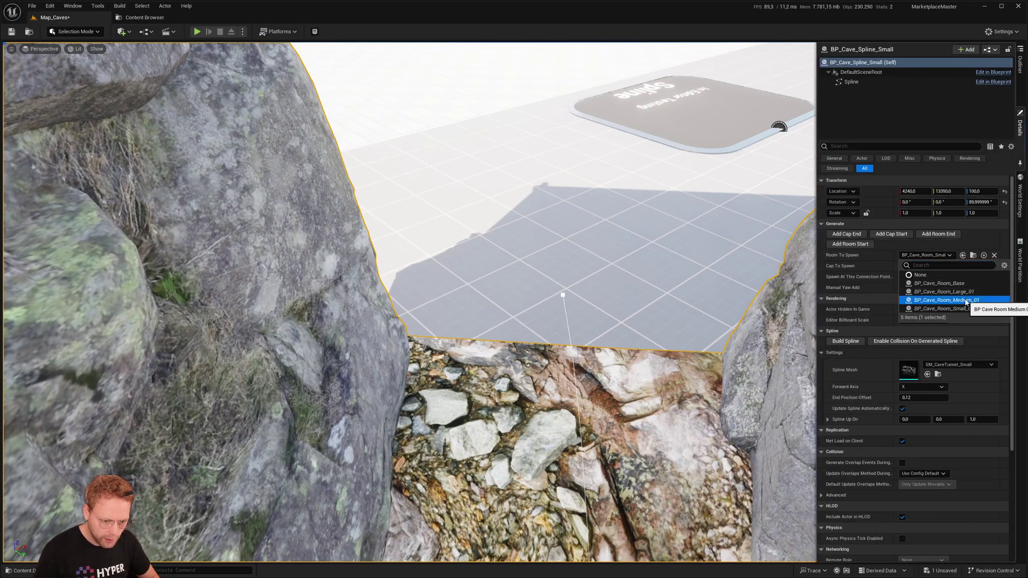
{"action": "left_click", "coordinate": [966, 303]}
{"action": "right_click_drag", "start_coordinate": [771, 283], "coordinate": [771, 247]}
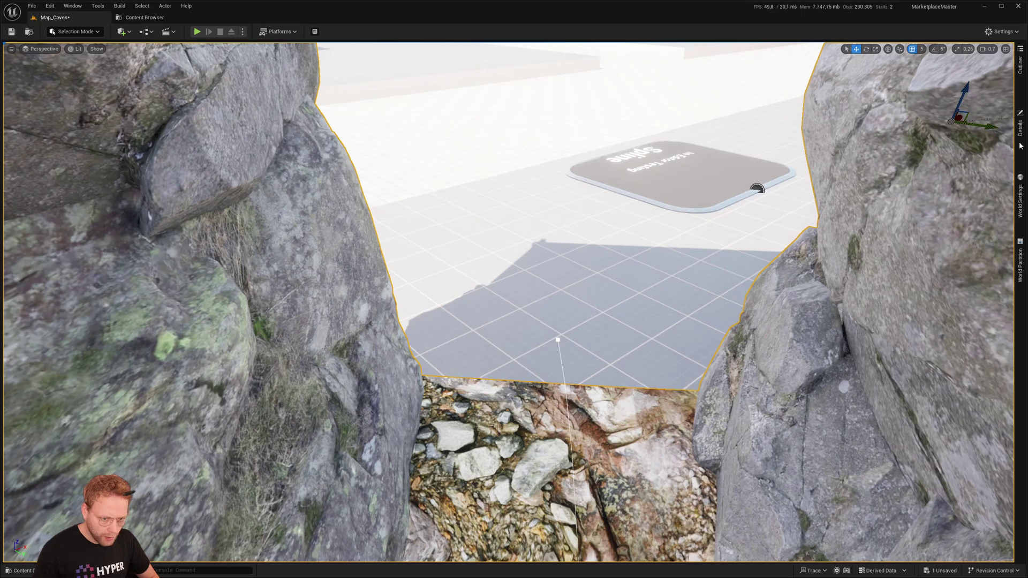
{"action": "left_click", "coordinate": [1021, 144]}
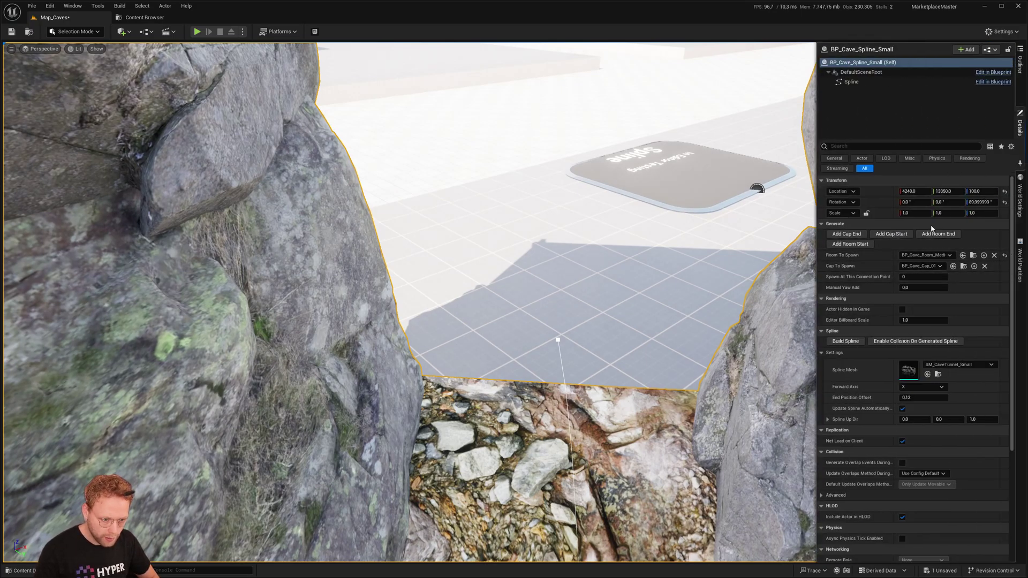
{"action": "left_click", "coordinate": [937, 235]}
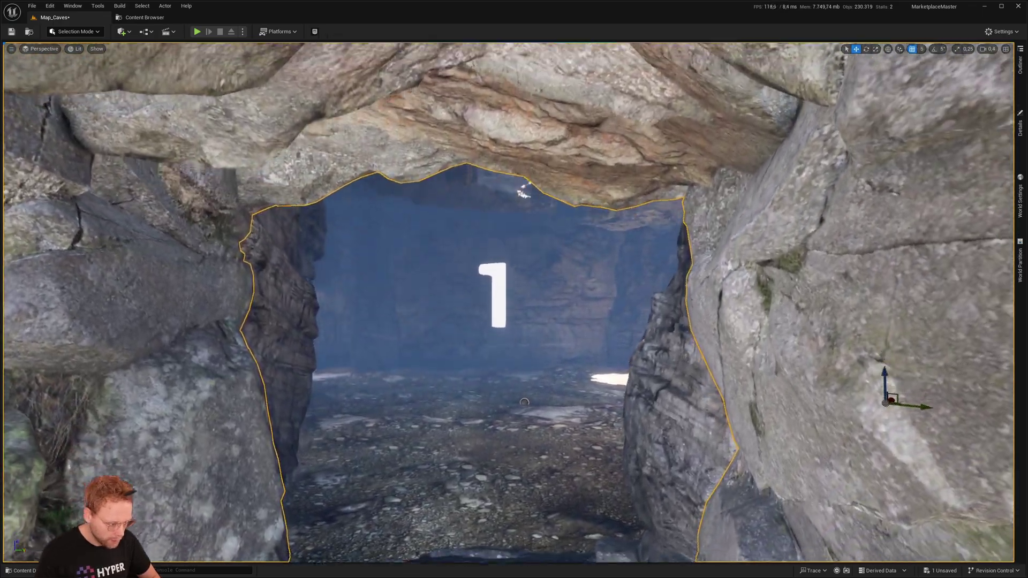
Examine the medium room's interior and its numbered connection markers, including where the small tunnel enters
{"action": "right_click_drag", "start_coordinate": [702, 296], "coordinate": [699, 296]}
{"action": "key", "text": "q"}
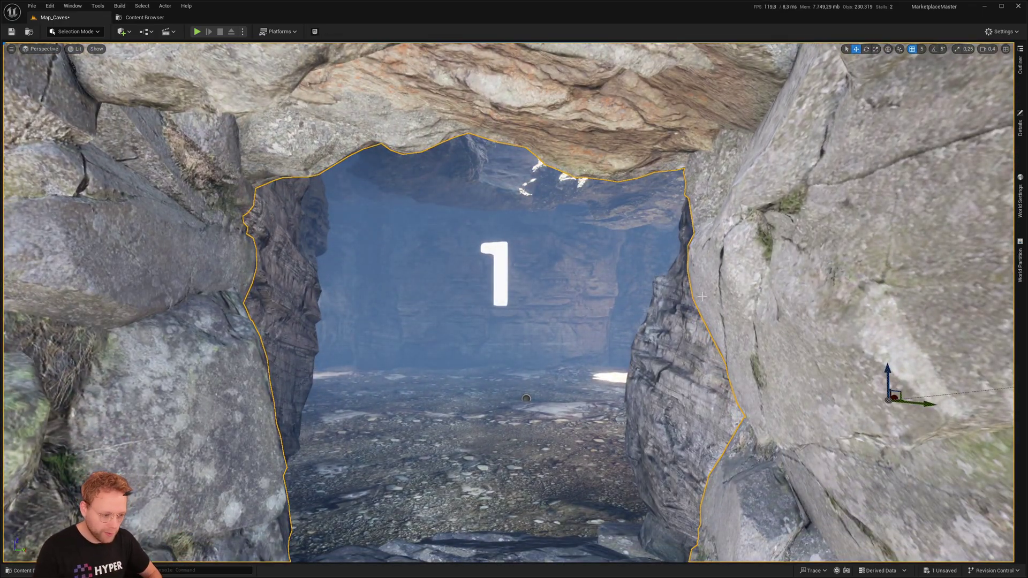
{"action": "key", "text": "w"}
{"action": "mouse_move", "coordinate": [691, 274]}
{"action": "right_mouse_down"}
{"action": "mouse_move", "coordinate": [664, 263]}
{"action": "mouse_move", "coordinate": [535, 268]}
{"action": "mouse_move", "coordinate": [986, 270]}
{"action": "right_mouse_up"}
{"action": "scroll", "coordinate": [691, 274], "scroll_direction": "up", "scroll_amount": 5}
{"action": "key", "text": "w"}
{"action": "scroll", "coordinate": [590, 270], "scroll_direction": "down", "scroll_amount": 1}
{"action": "key", "text": "w"}
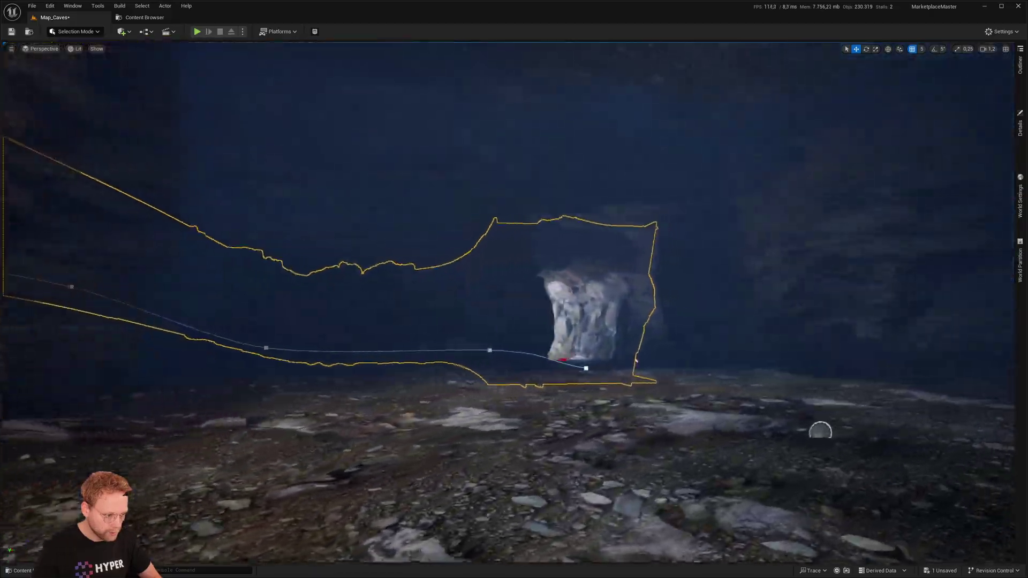
{"action": "right_click_drag", "start_coordinate": [986, 270], "coordinate": [977, 242]}
{"action": "key", "text": "w"}
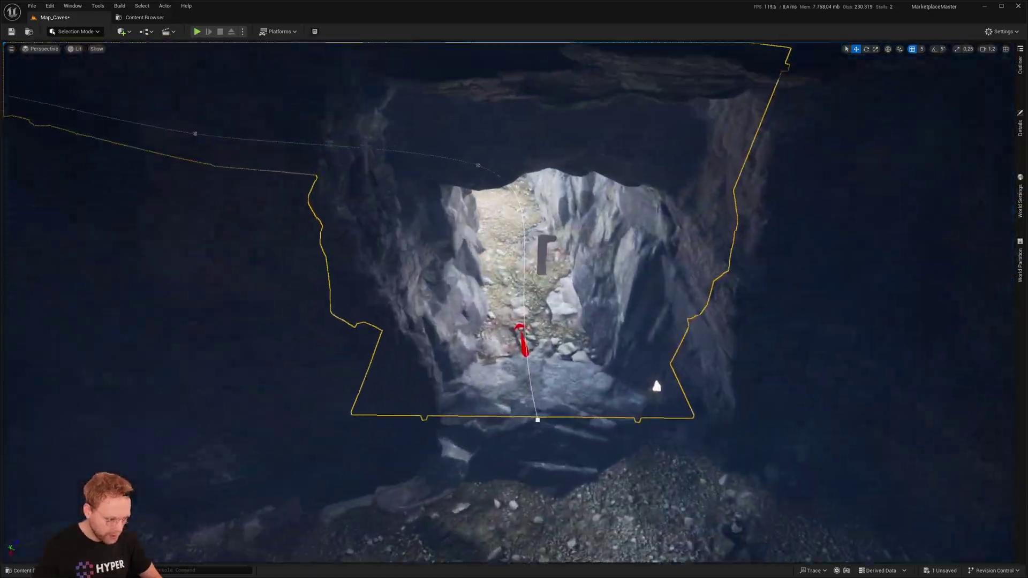
{"action": "right_click_drag", "start_coordinate": [874, 283], "coordinate": [874, 283]}
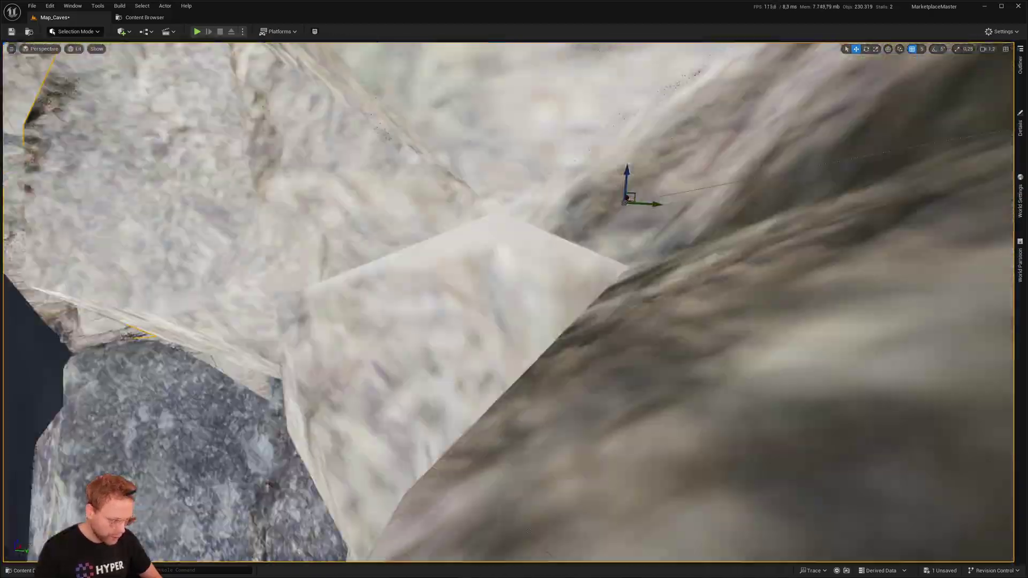
{"action": "key", "text": "w"}
{"action": "right_click_drag", "start_coordinate": [619, 362], "coordinate": [619, 362]}
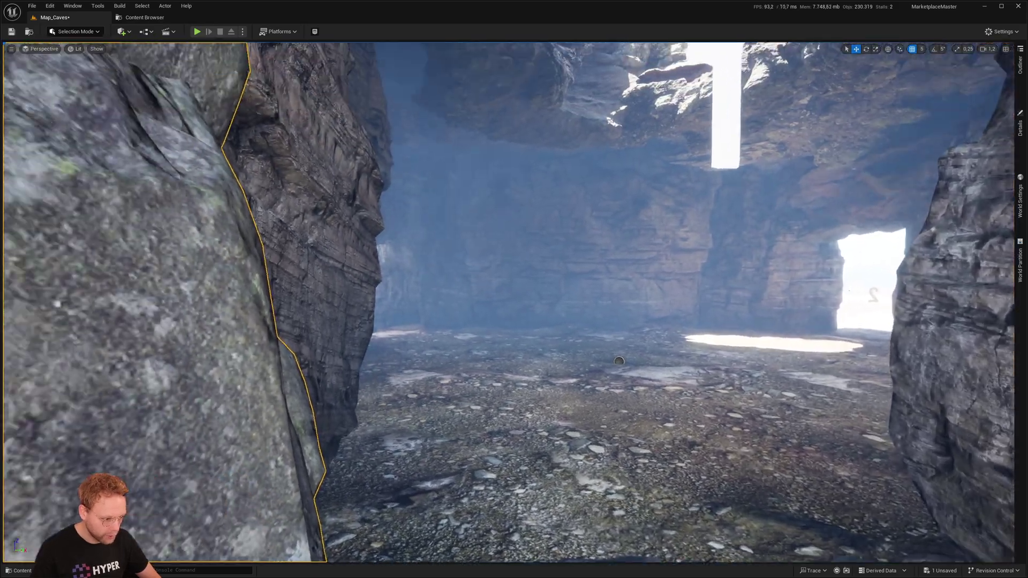
Set the medium room's Spawn At This Connection Point to 1 and generate a BP_Cave_Spline_Medium tunnel there
{"action": "right_click_drag", "start_coordinate": [664, 301], "coordinate": [664, 300]}
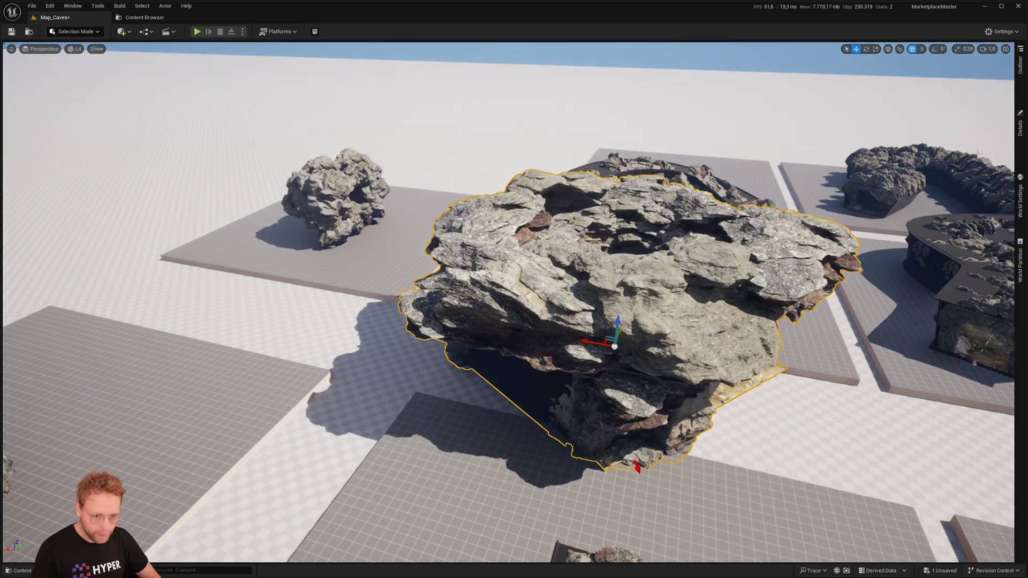
{"action": "left_click", "coordinate": [1023, 144]}
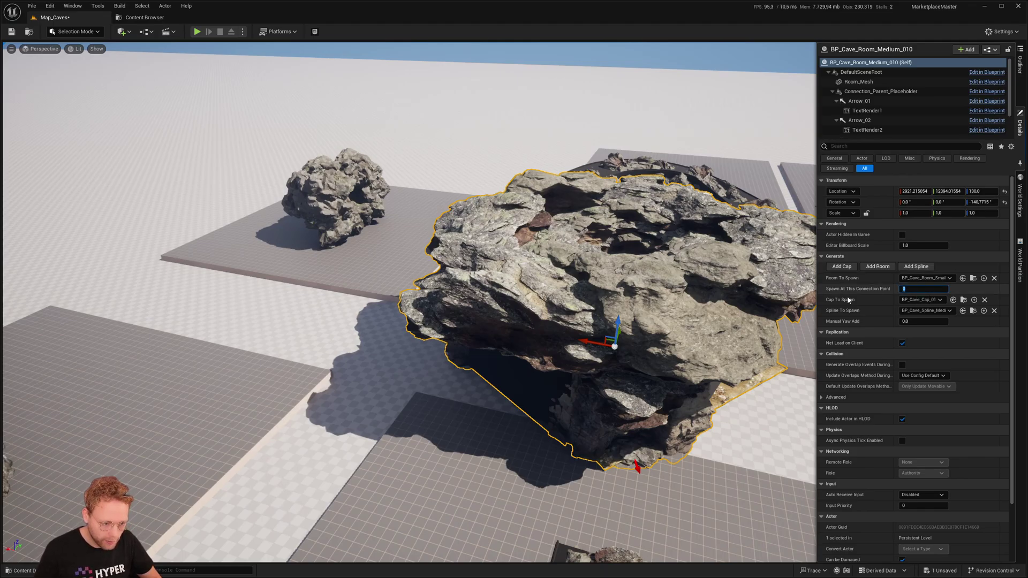
{"action": "right_click_drag", "start_coordinate": [664, 301], "coordinate": [632, 268]}
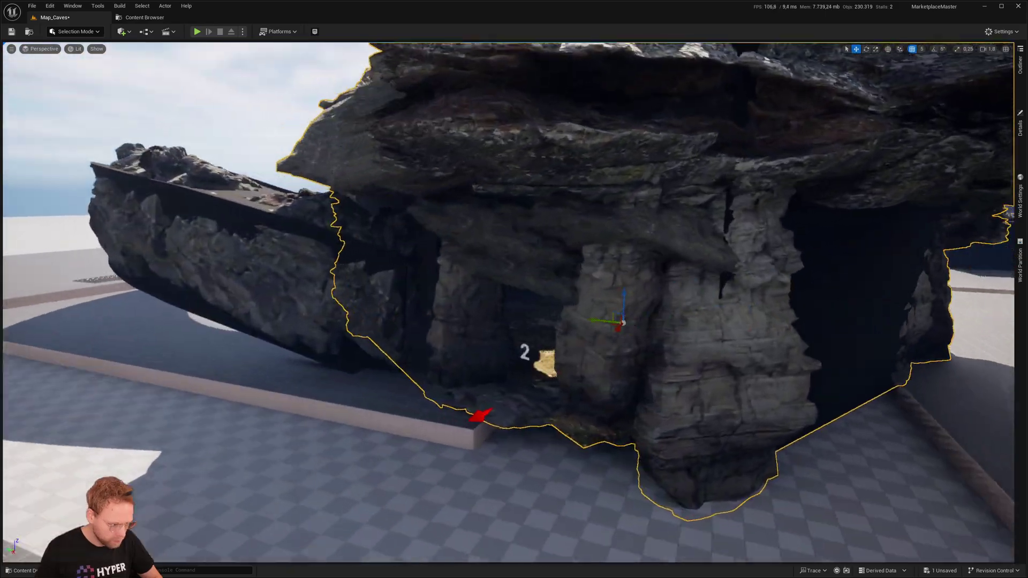
{"action": "right_click_drag", "start_coordinate": [1002, 173], "coordinate": [1001, 173]}
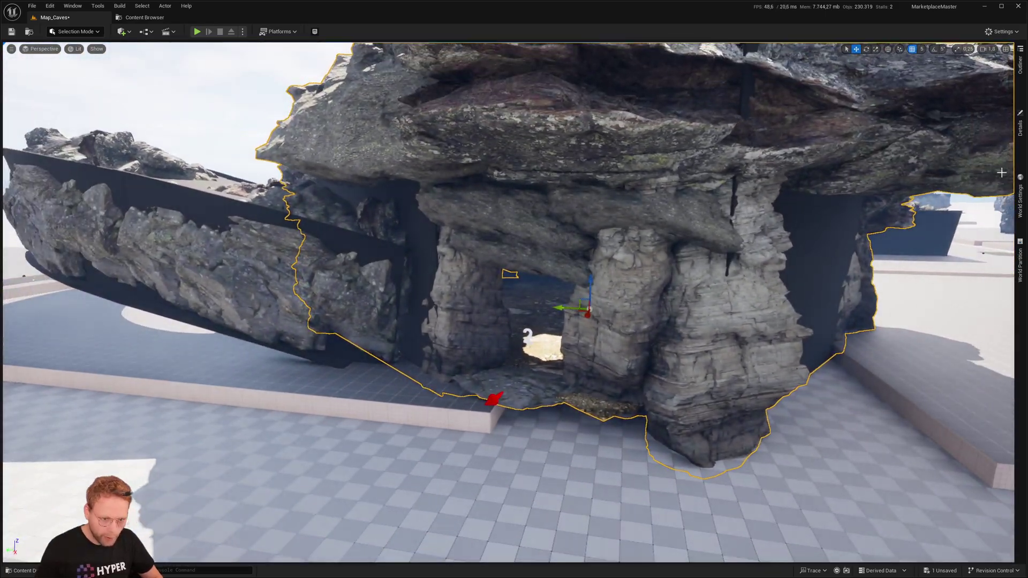
{"action": "left_click", "coordinate": [1019, 138]}
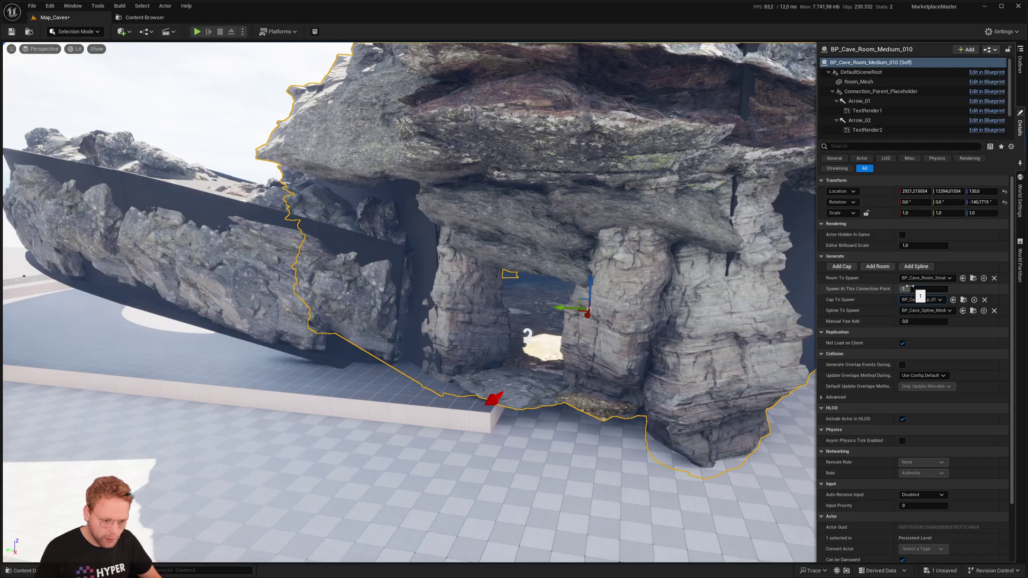
{"action": "left_click", "coordinate": [914, 268]}
{"action": "right_click_drag", "start_coordinate": [750, 278], "coordinate": [643, 289]}
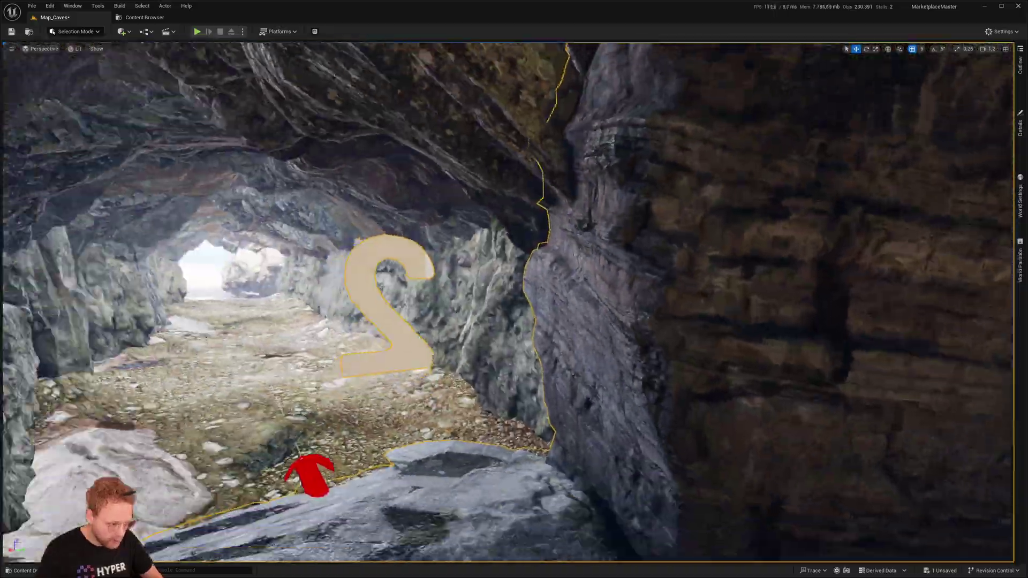
Replace the medium spline tunnel at the medium room's connection point 1 with a generated BP_Cave_Spline_Large
{"action": "key", "text": "f"}
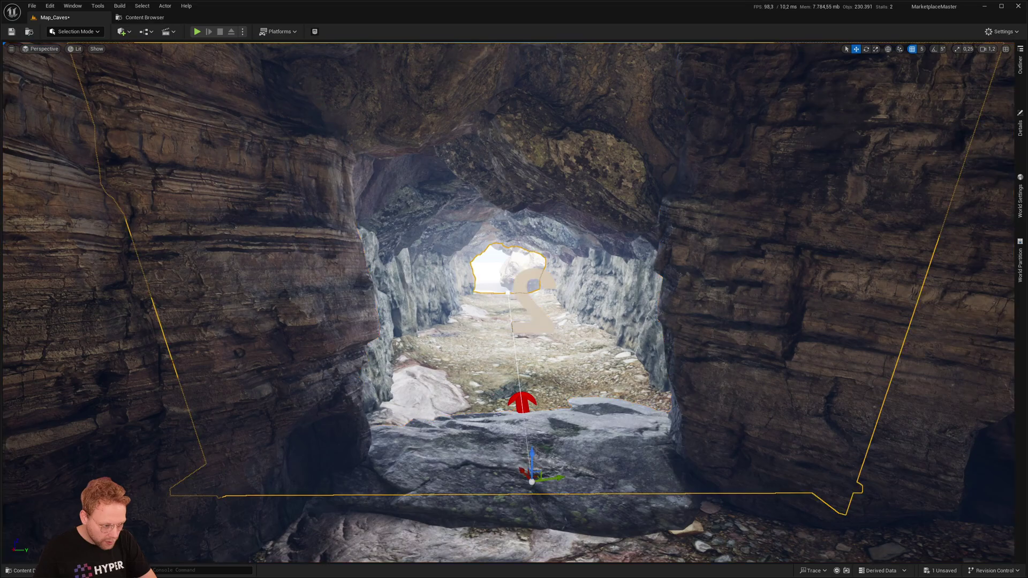
{"action": "key", "text": "Delete"}
{"action": "left_click", "coordinate": [874, 236]}
{"action": "left_click", "coordinate": [1020, 128]}
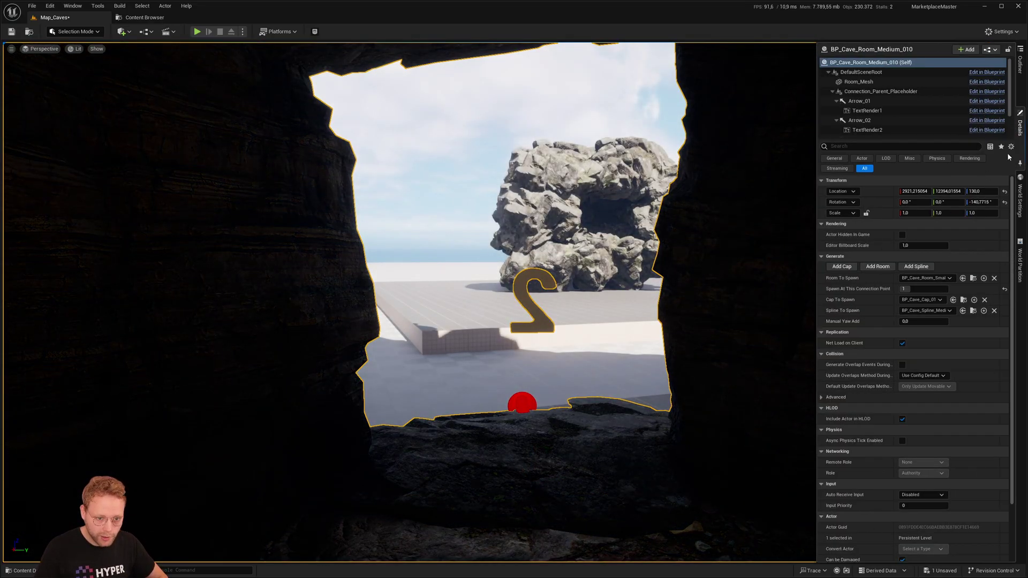
{"action": "left_click", "coordinate": [928, 313]}
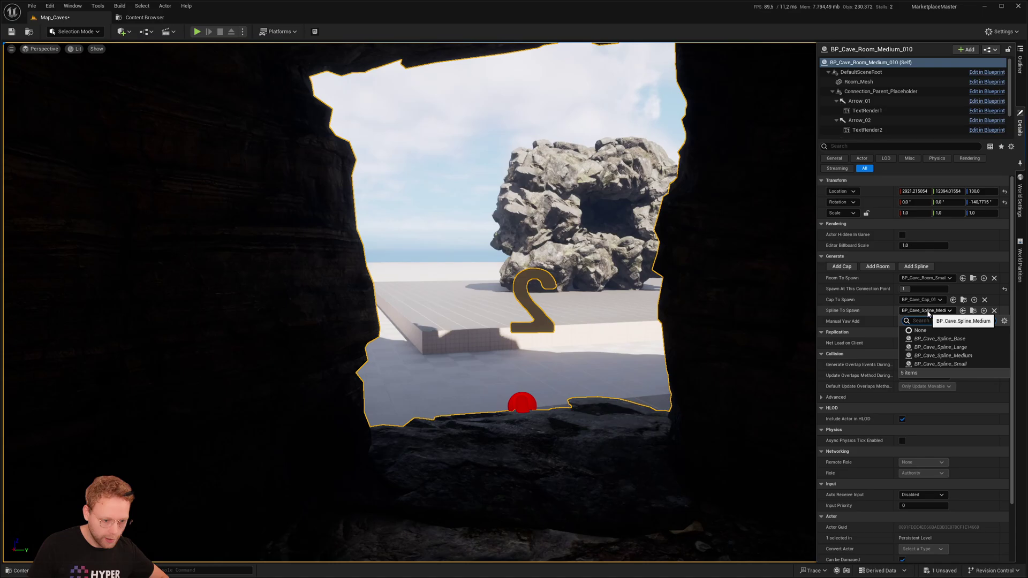
{"action": "left_click", "coordinate": [959, 347]}
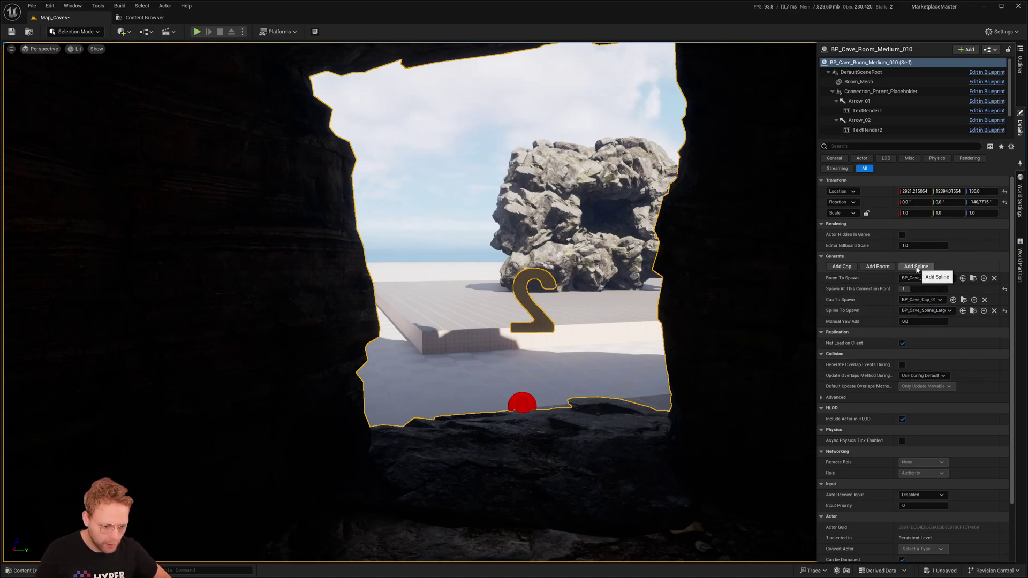
{"action": "left_click", "coordinate": [916, 266]}
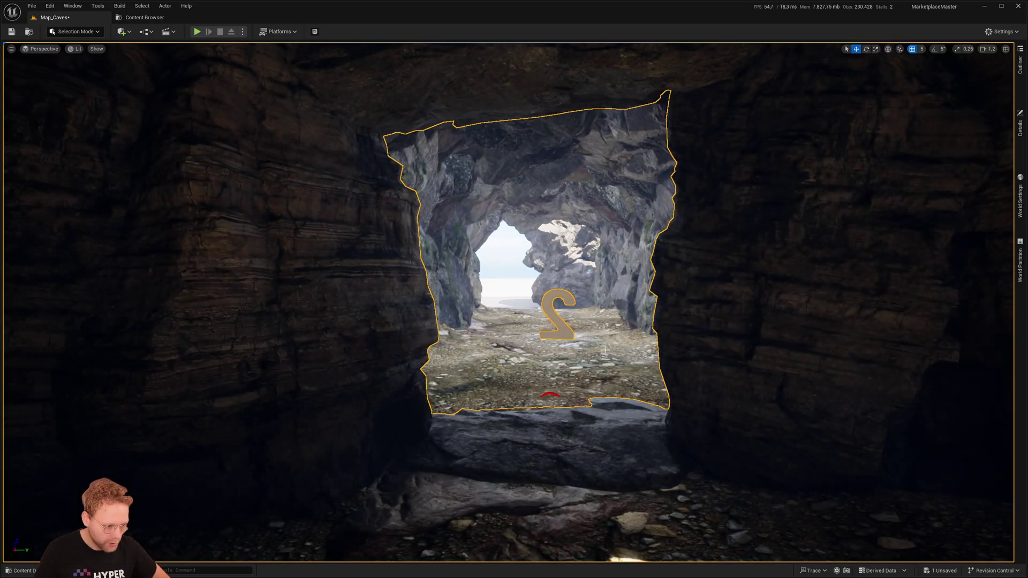
Delete the large spline tunnel and generate a BP_Cave_Spline_Small at the medium room's connection point 1
{"action": "left_click", "coordinate": [593, 375]}
{"action": "key", "text": "Delete"}
{"action": "left_click", "coordinate": [781, 347]}
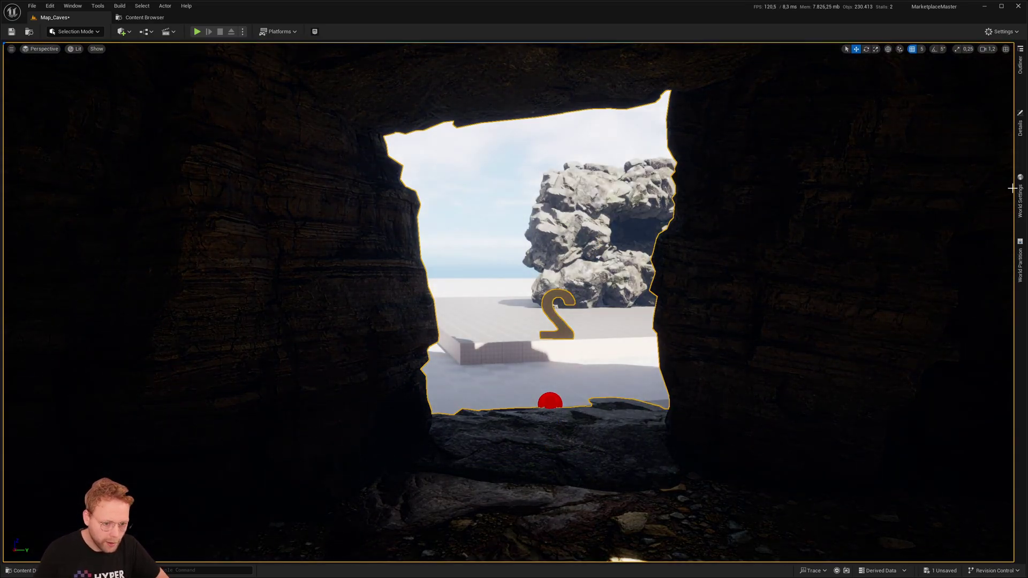
{"action": "left_click", "coordinate": [1020, 129]}
{"action": "left_click", "coordinate": [940, 310]}
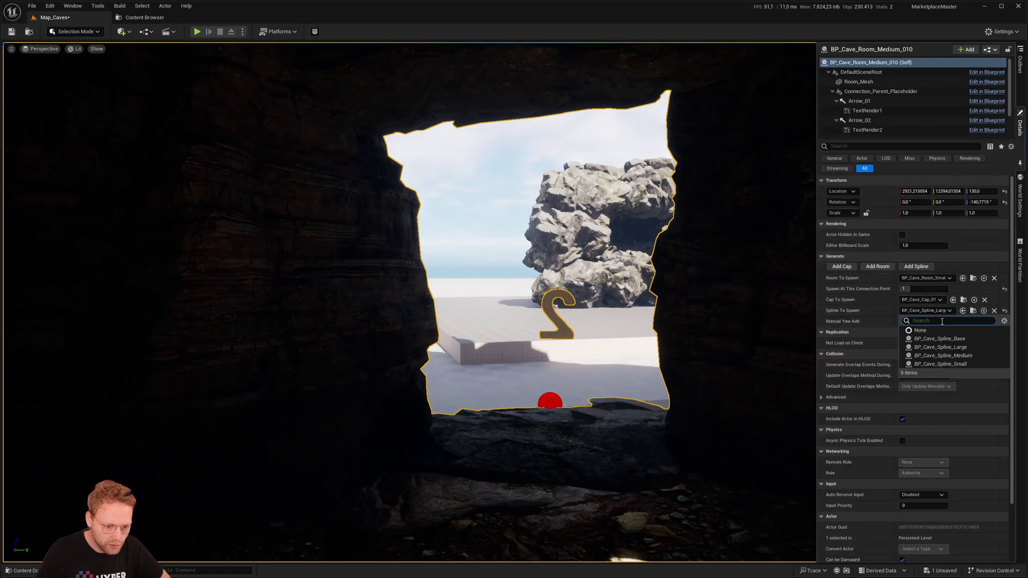
{"action": "left_click", "coordinate": [957, 364]}
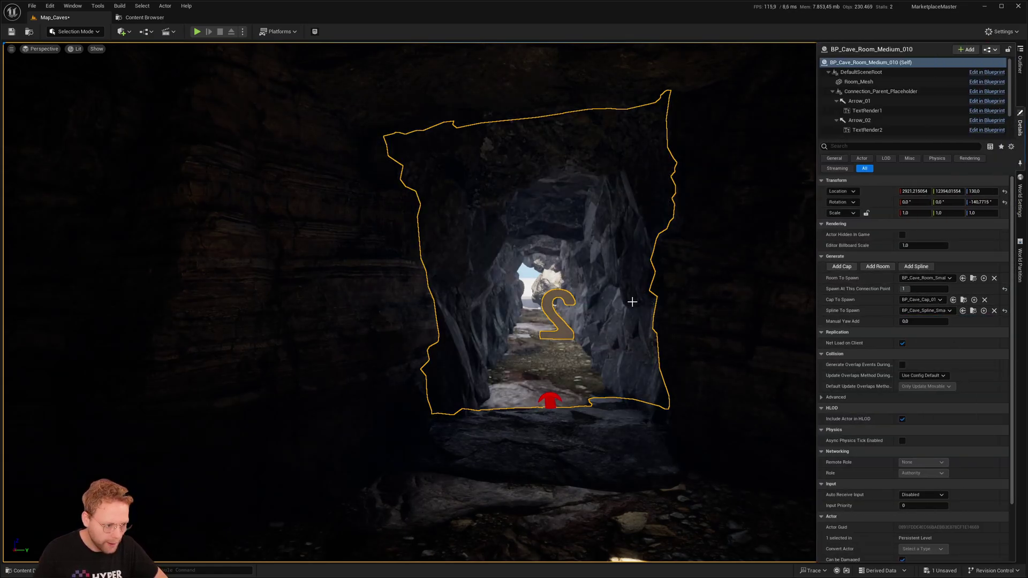
Shift the end point of the small spline tunnel at the medium room's connection point 1 sideways, first one way and partly back
{"action": "left_click", "coordinate": [629, 306]}
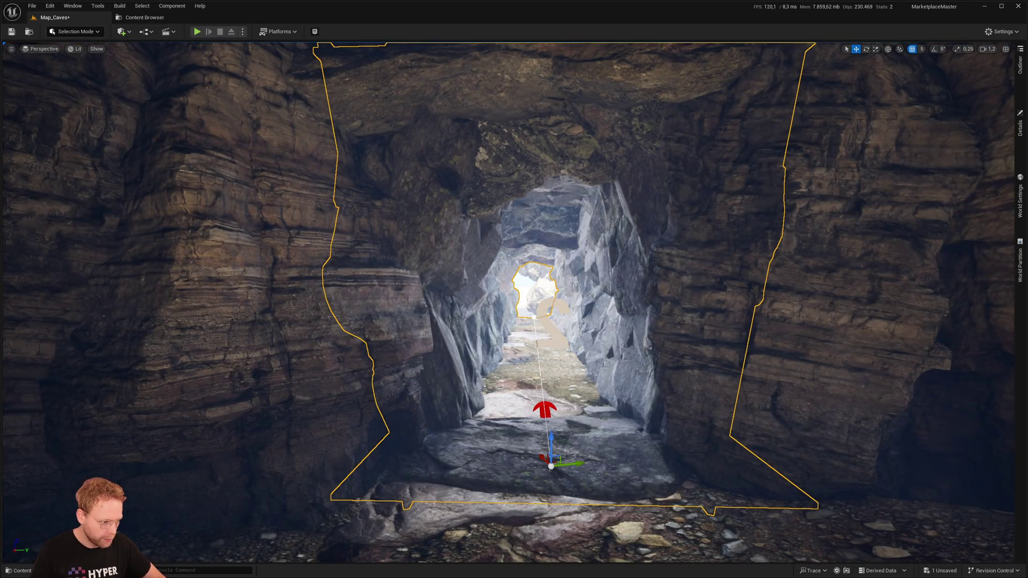
{"action": "left_click_drag", "start_coordinate": [560, 316], "coordinate": [516, 317]}
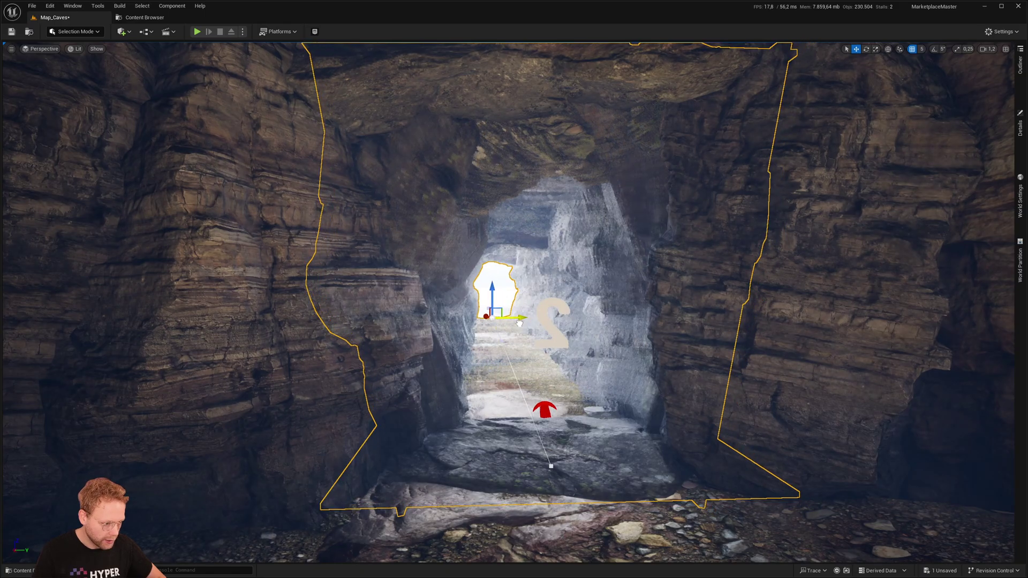
{"action": "right_click_drag", "start_coordinate": [516, 317], "coordinate": [429, 331]}
{"action": "left_click_drag", "start_coordinate": [599, 301], "coordinate": [619, 301]}
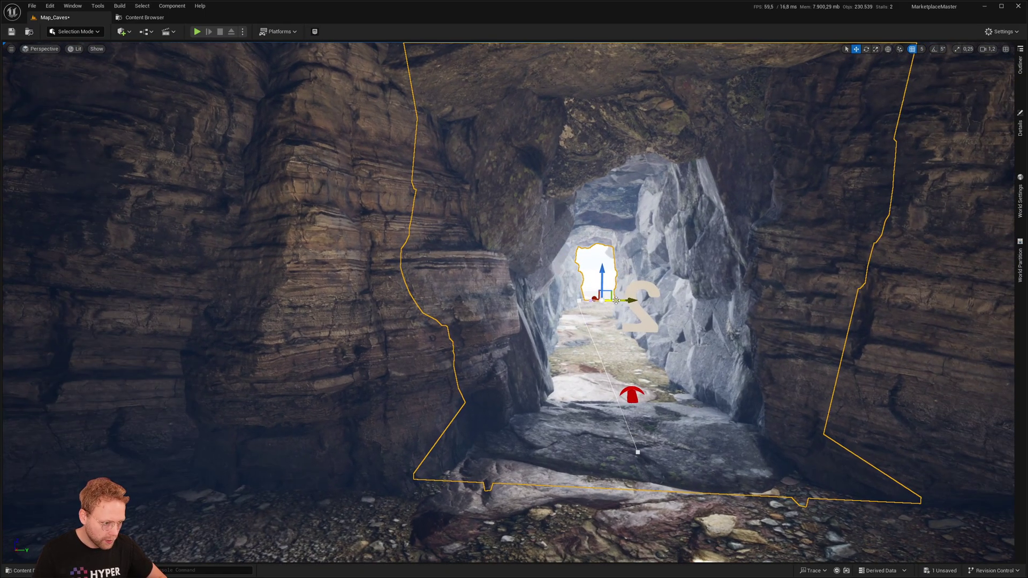
Examine the medium room's interior and how the small tunnel's opening blends into its rock wall
{"action": "right_click_drag", "start_coordinate": [616, 302], "coordinate": [555, 322]}
{"action": "scroll", "coordinate": [643, 343], "scroll_direction": "up", "scroll_amount": 2}
{"action": "left_click_drag", "start_coordinate": [518, 513], "coordinate": [583, 404], "text": "alt"}
{"action": "key", "text": "s"}
{"action": "mouse_move", "coordinate": [583, 404]}
{"action": "right_mouse_down"}
{"action": "mouse_move", "coordinate": [583, 461]}
{"action": "mouse_move", "coordinate": [536, 401]}
{"action": "mouse_move", "coordinate": [576, 412]}
{"action": "mouse_move", "coordinate": [585, 404]}
{"action": "right_mouse_up"}
{"action": "key", "text": "w"}
{"action": "scroll", "coordinate": [585, 404], "scroll_direction": "down", "scroll_amount": 2}
{"action": "key", "text": "g"}
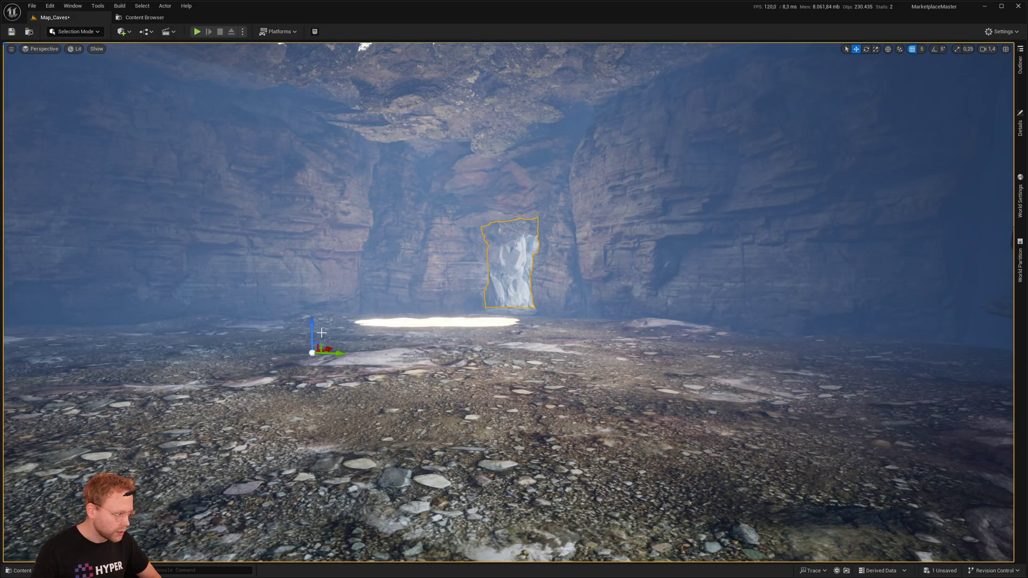
{"action": "key", "text": "f"}
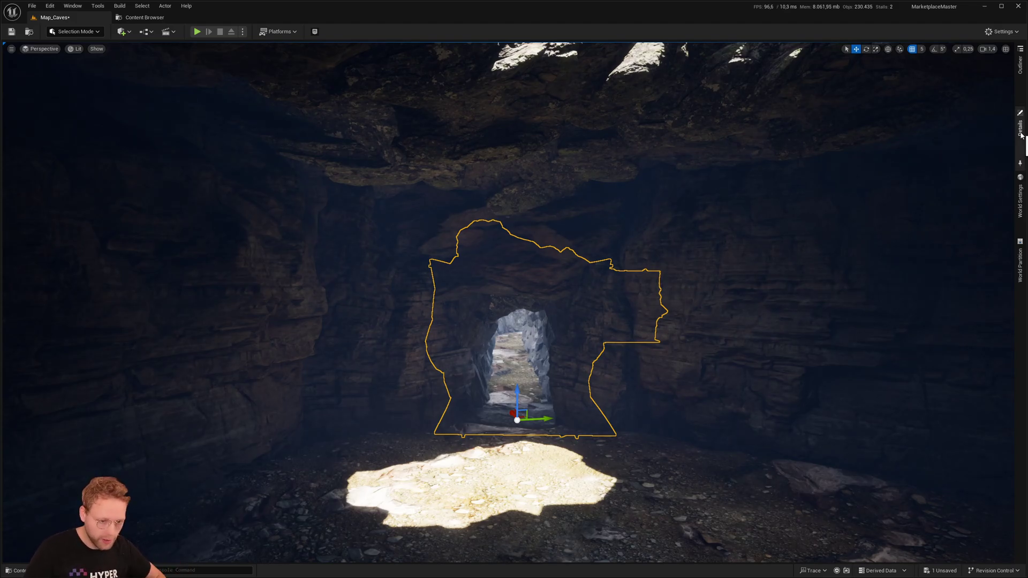
Enable collision on the generated splines of both small tunnels connected to the medium room
{"action": "left_click", "coordinate": [1021, 133]}
{"action": "right_click_drag", "start_coordinate": [574, 316], "coordinate": [574, 332]}
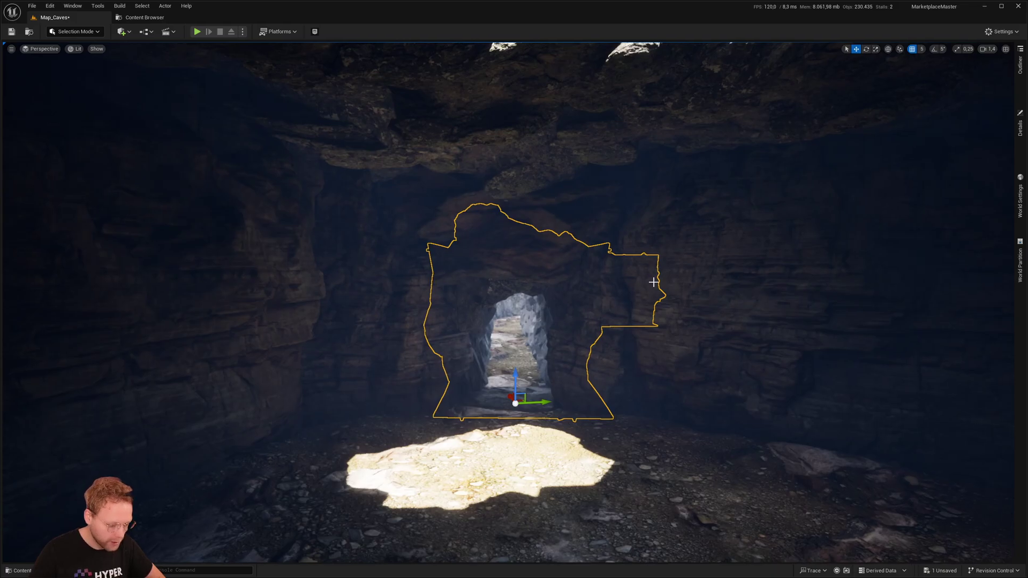
{"action": "left_click", "coordinate": [1021, 126]}
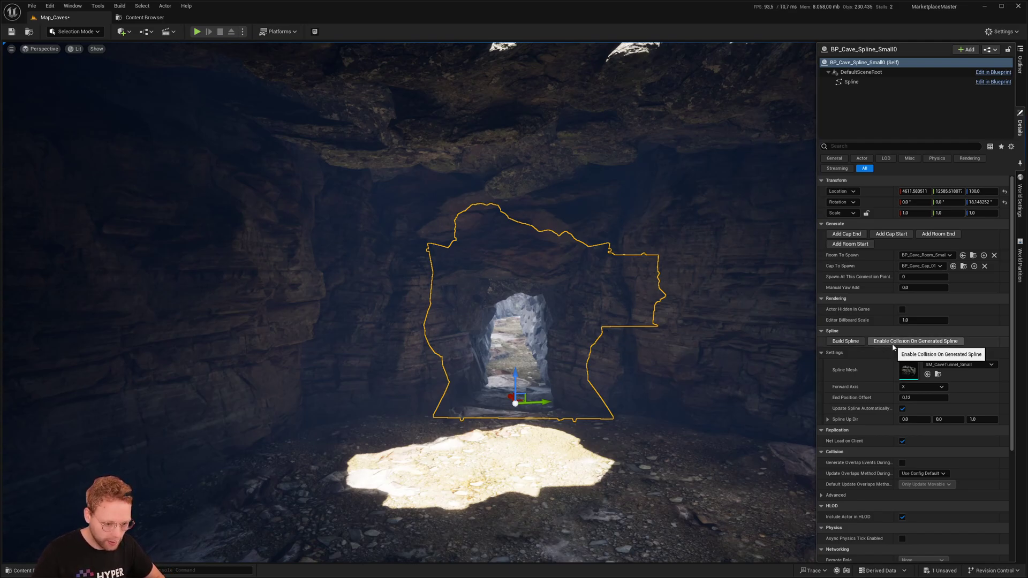
{"action": "right_click_drag", "start_coordinate": [509, 358], "coordinate": [785, 381]}
{"action": "left_click", "coordinate": [761, 241]}
{"action": "left_click", "coordinate": [1023, 136]}
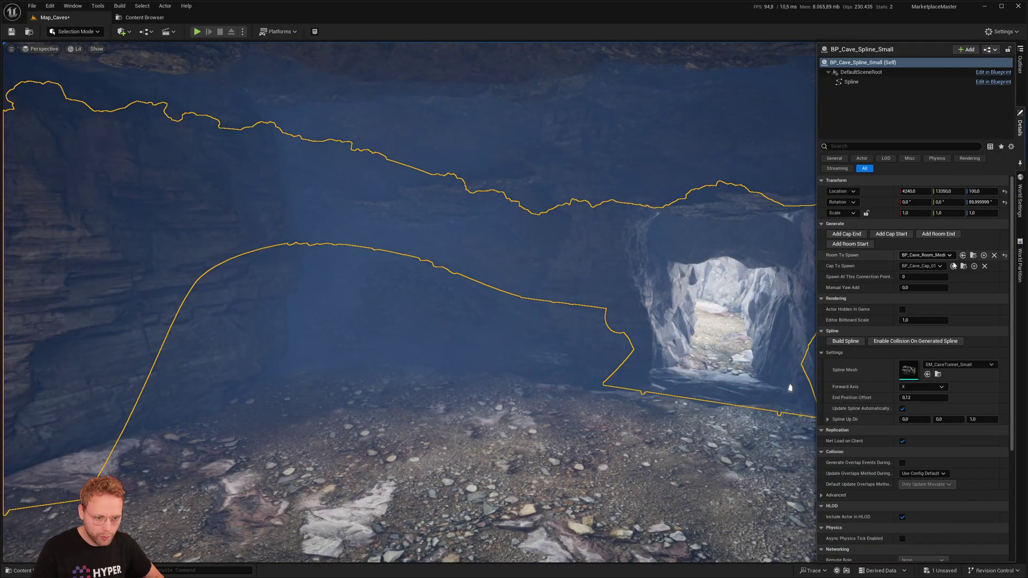
{"action": "left_click", "coordinate": [922, 344]}
Start a game preview from the small tunnel and test its collision by running and jumping the character back and forth
{"action": "right_click_drag", "start_coordinate": [750, 342], "coordinate": [868, 342]}
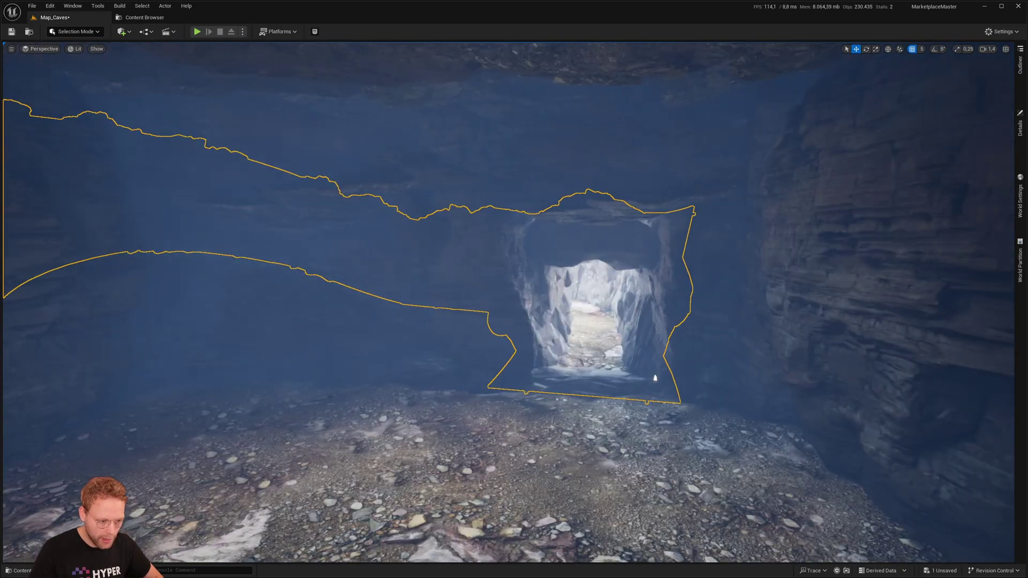
{"action": "right_click", "coordinate": [598, 349]}
{"action": "left_click", "coordinate": [630, 341]}
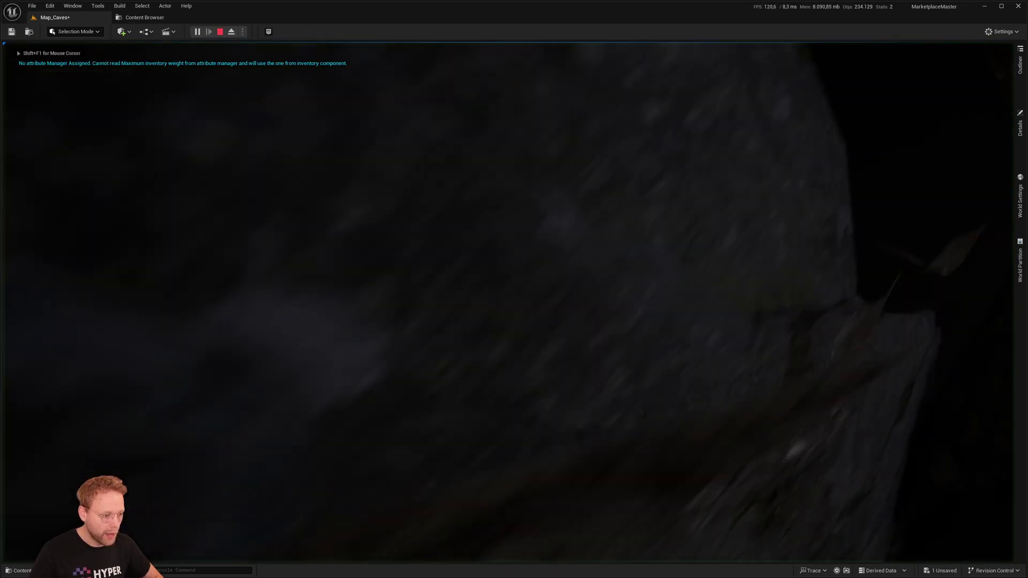
{"action": "key", "text": "w"}
{"action": "key", "text": "space"}
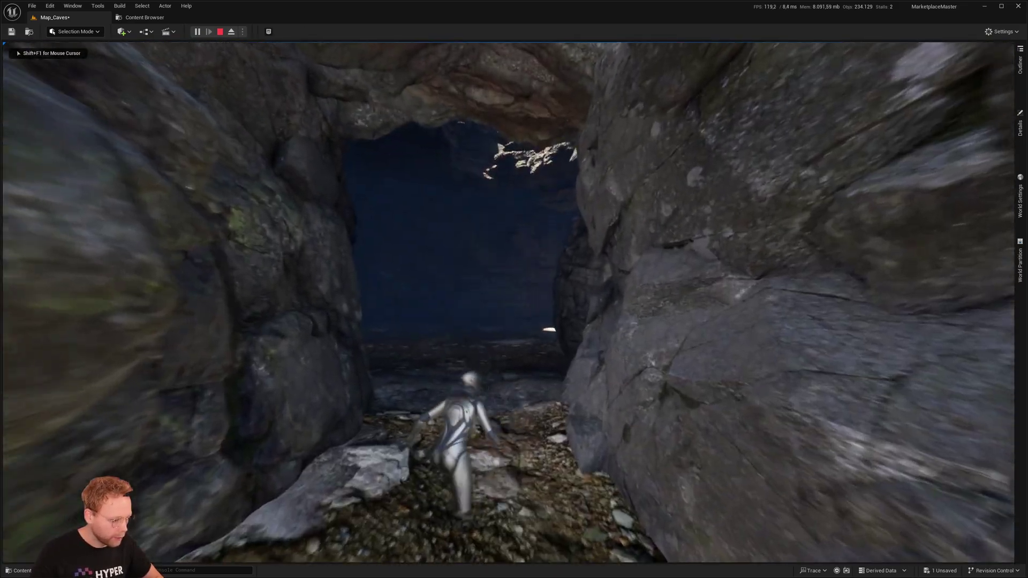
{"action": "key", "text": "s"}
{"action": "key", "text": "space"}
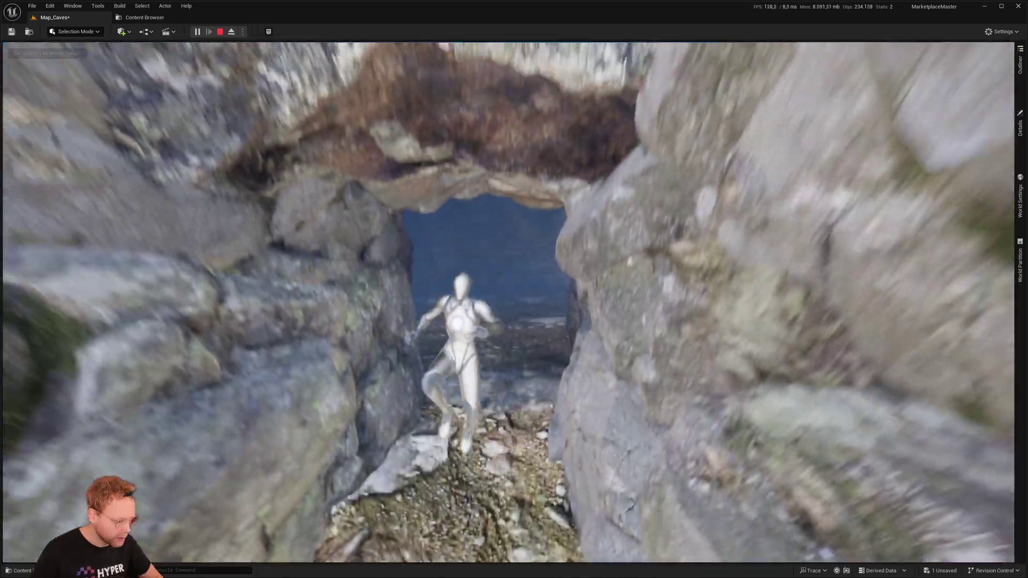
{"action": "key", "text": "w"}
{"action": "key", "text": "space"}
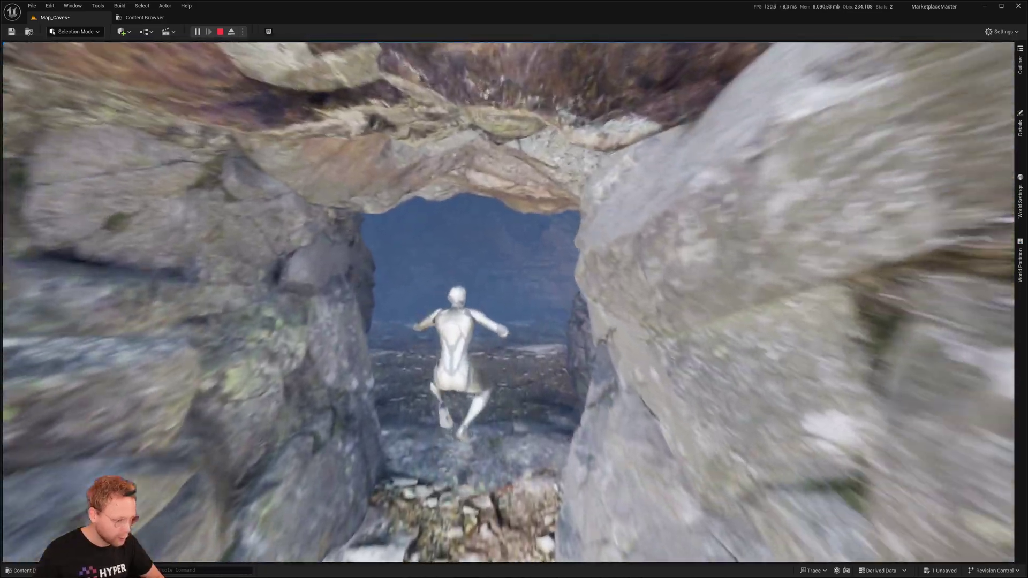
Run the character out of the tunnel and across the medium room, looking at its exits and ceiling opening
{"action": "key", "text": "w"}
{"action": "key", "text": "space"}
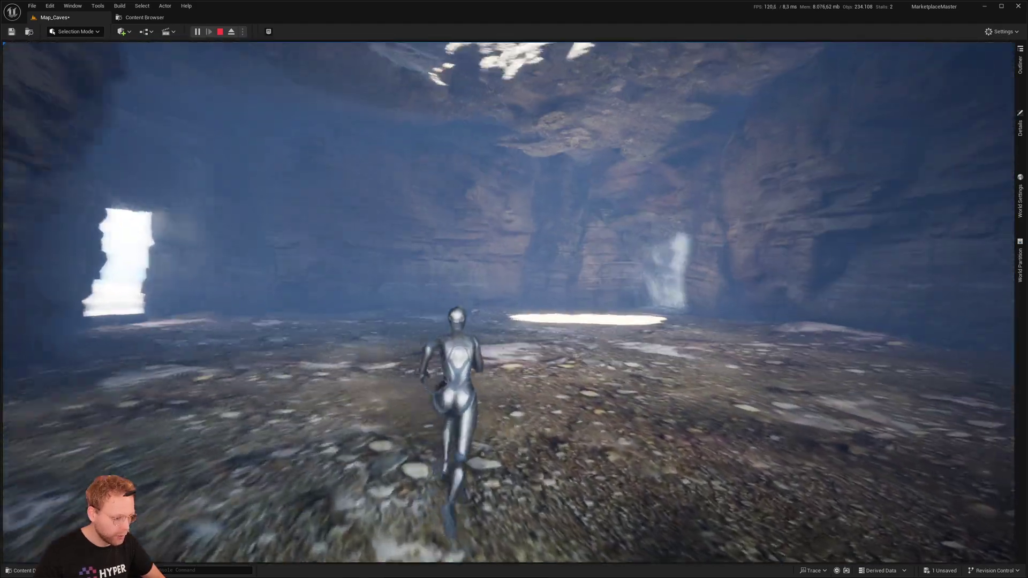
{"action": "key", "text": "w"}
{"action": "key", "text": "d"}
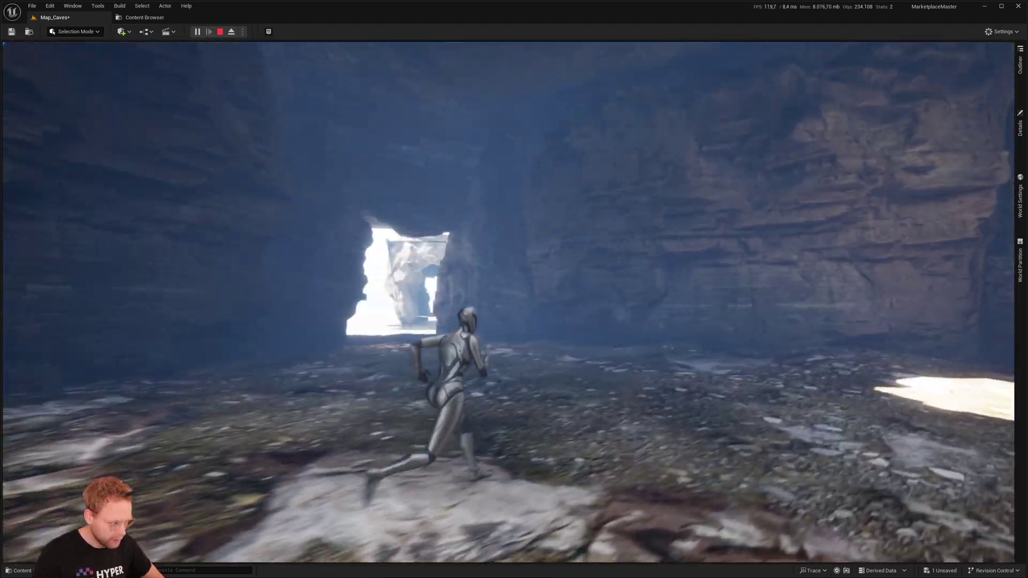
{"action": "key", "text": "w"}
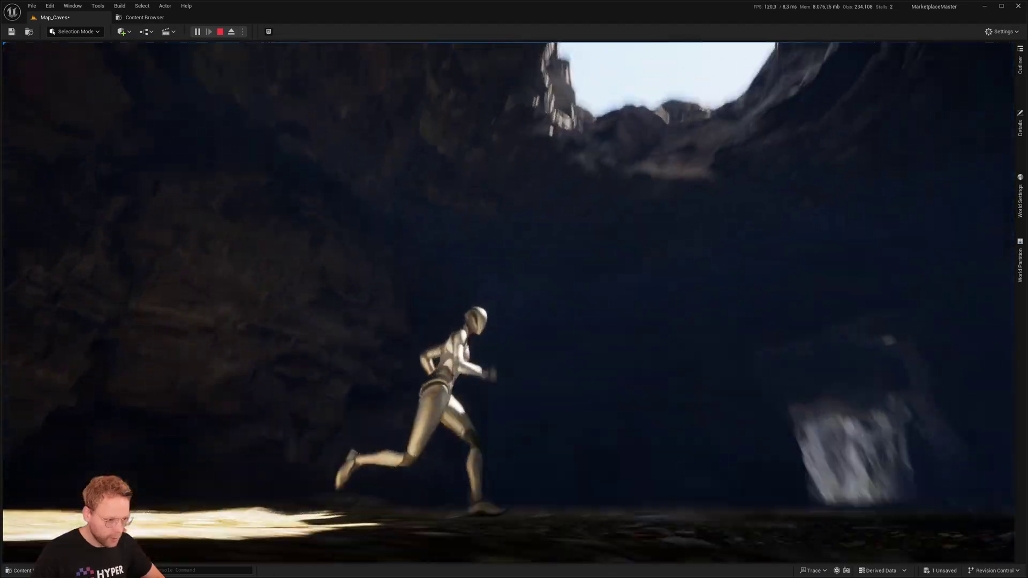
{"action": "key", "text": "w"}
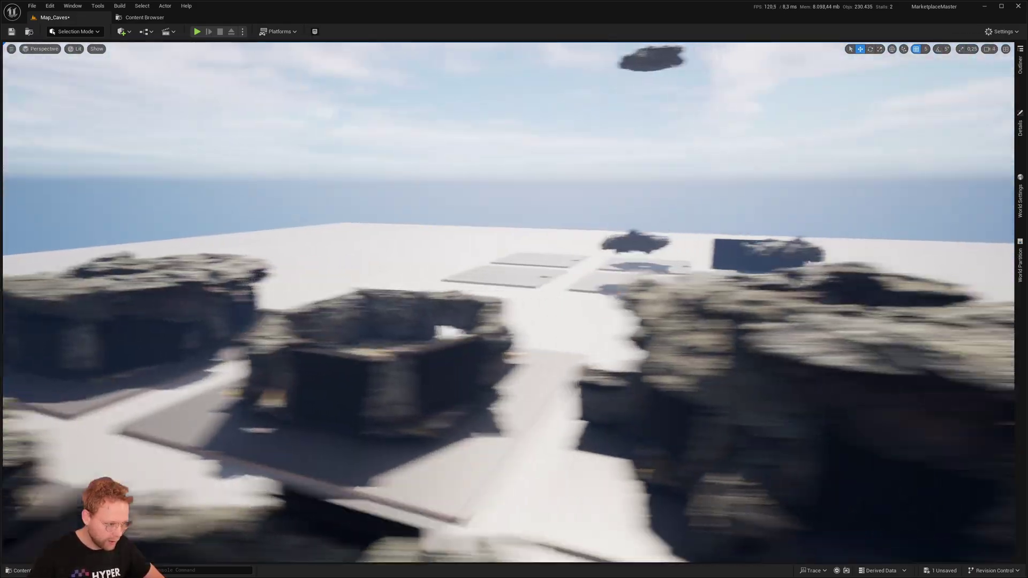
Survey the kit's display platforms from above, comparing the room pieces, ceiling pieces and curved tunnel examples
{"action": "scroll", "coordinate": [509, 302], "scroll_direction": "up", "scroll_amount": 2}
{"action": "right_click_drag", "start_coordinate": [508, 302], "coordinate": [552, 385]}
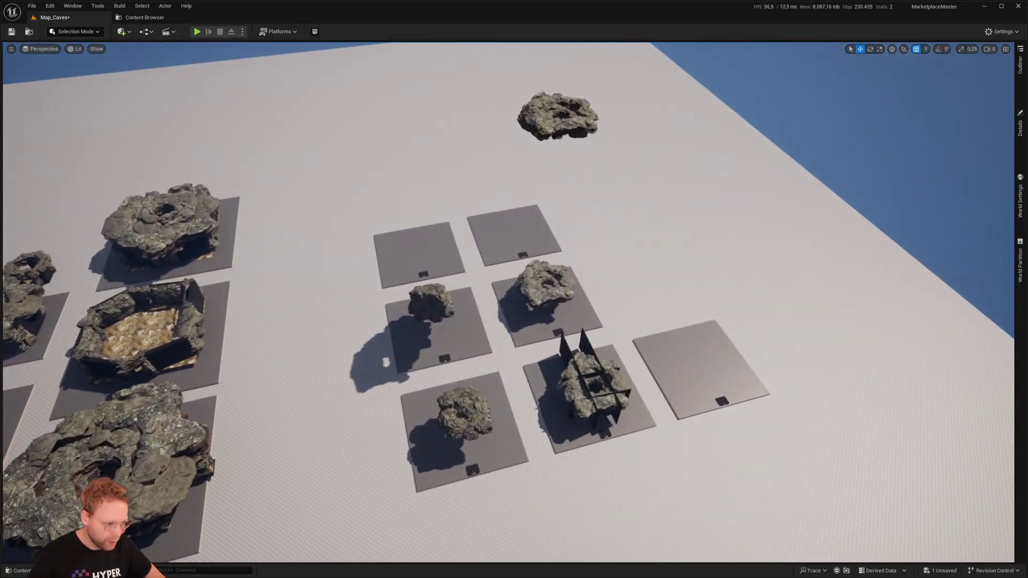
{"action": "left_click", "coordinate": [547, 287]}
{"action": "right_click_drag", "start_coordinate": [548, 286], "coordinate": [455, 241]}
{"action": "scroll", "coordinate": [557, 278], "scroll_direction": "down", "scroll_amount": 2}
{"action": "right_click_drag", "start_coordinate": [595, 329], "coordinate": [369, 246]}
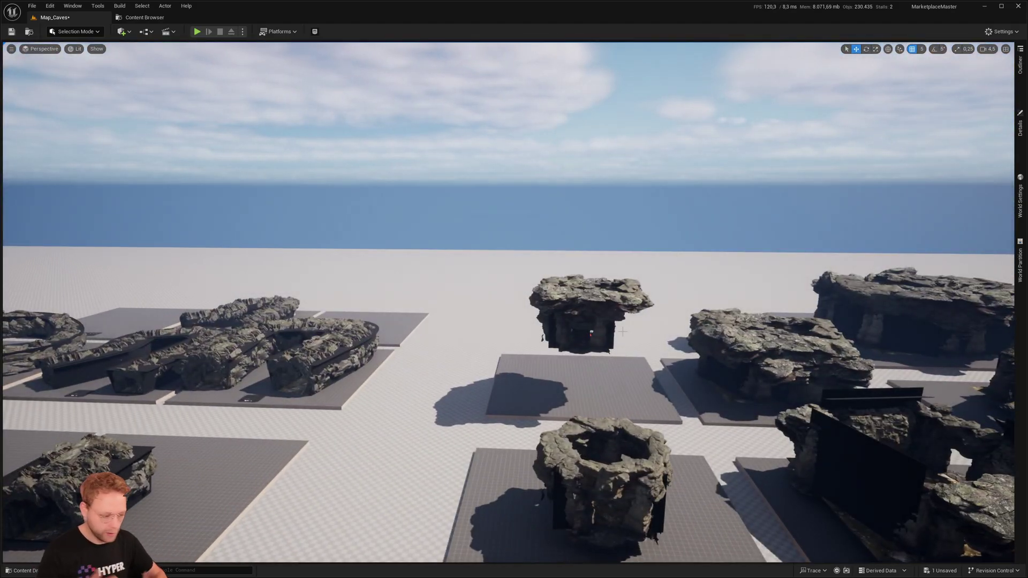
{"action": "right_click_drag", "start_coordinate": [602, 303], "coordinate": [606, 378]}
{"action": "scroll", "coordinate": [606, 370], "scroll_direction": "down", "scroll_amount": 1}
{"action": "left_click", "coordinate": [605, 377]}
{"action": "scroll", "coordinate": [607, 378], "scroll_direction": "up", "scroll_amount": 7}
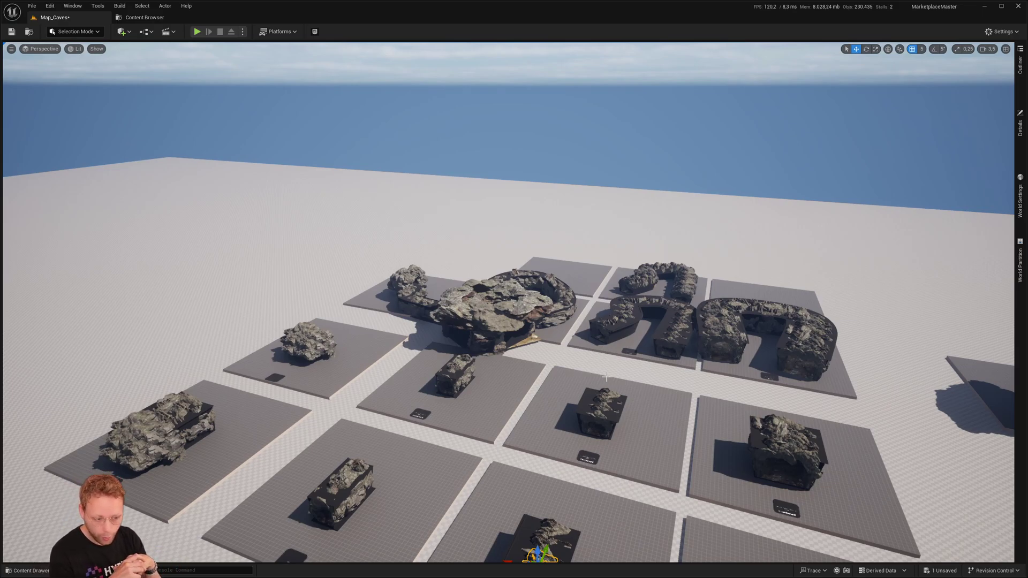
Start a game preview from the platform outside a room's entrance and run and jump the character inside
{"action": "key", "text": "w"}
{"action": "right_click_drag", "start_coordinate": [608, 384], "coordinate": [545, 500]}
{"action": "scroll", "coordinate": [514, 348], "scroll_direction": "down", "scroll_amount": 3}
{"action": "key", "text": "w"}
{"action": "scroll", "coordinate": [503, 326], "scroll_direction": "down", "scroll_amount": 3}
{"action": "key", "text": "q"}
{"action": "right_click", "coordinate": [532, 470]}
{"action": "left_click", "coordinate": [551, 460]}
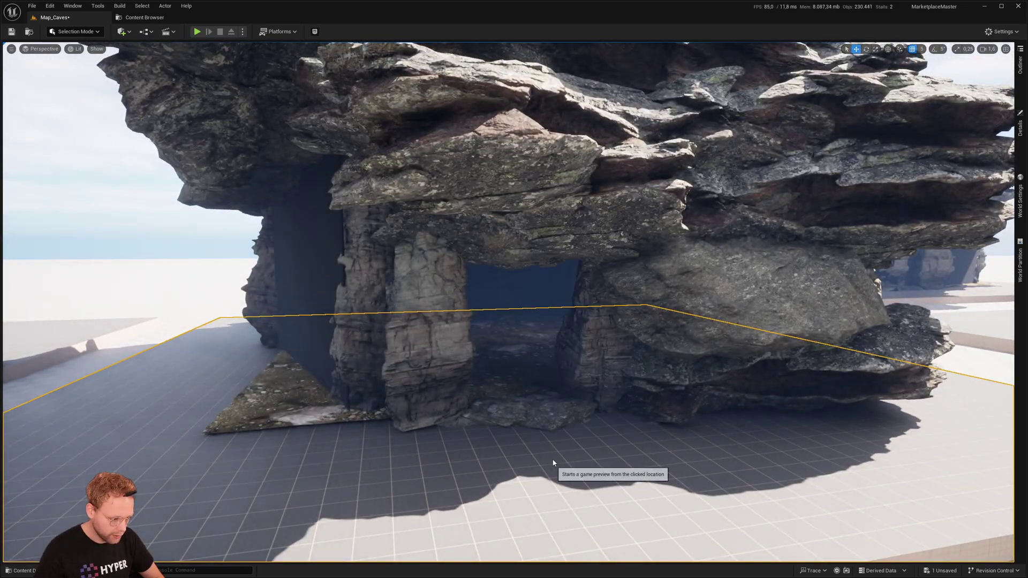
{"action": "key", "text": "w"}
{"action": "key", "text": "space"}
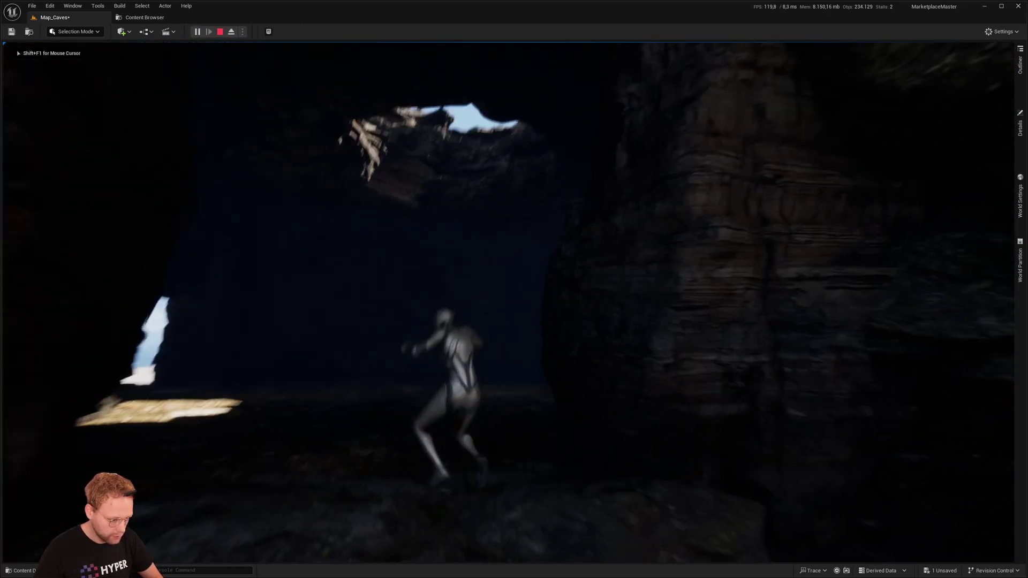
Explore the room's ceiling opening and side exits with the character, and end the game preview
{"action": "key", "text": "w"}
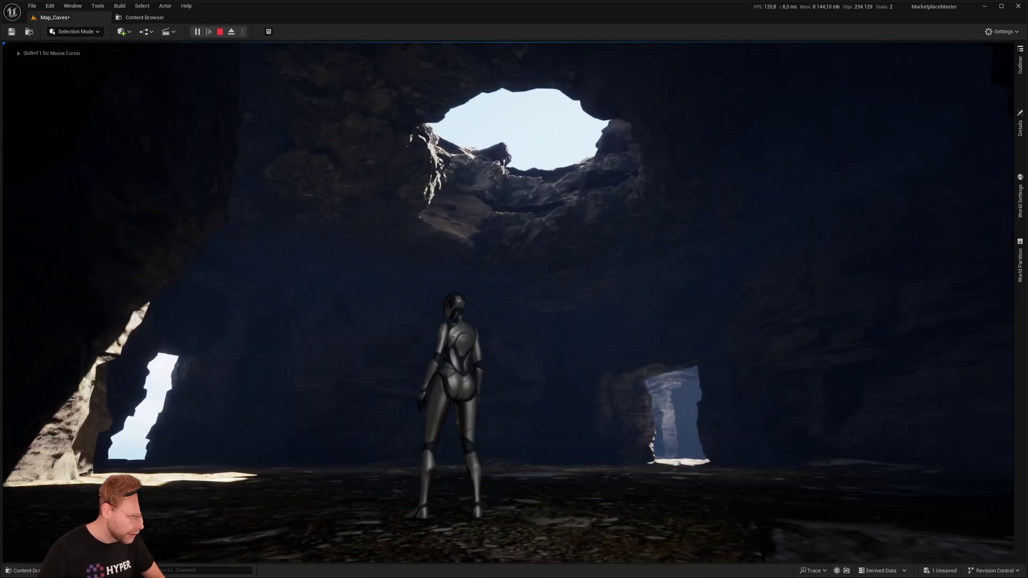
{"action": "key", "text": "w"}
{"action": "key", "text": "d"}
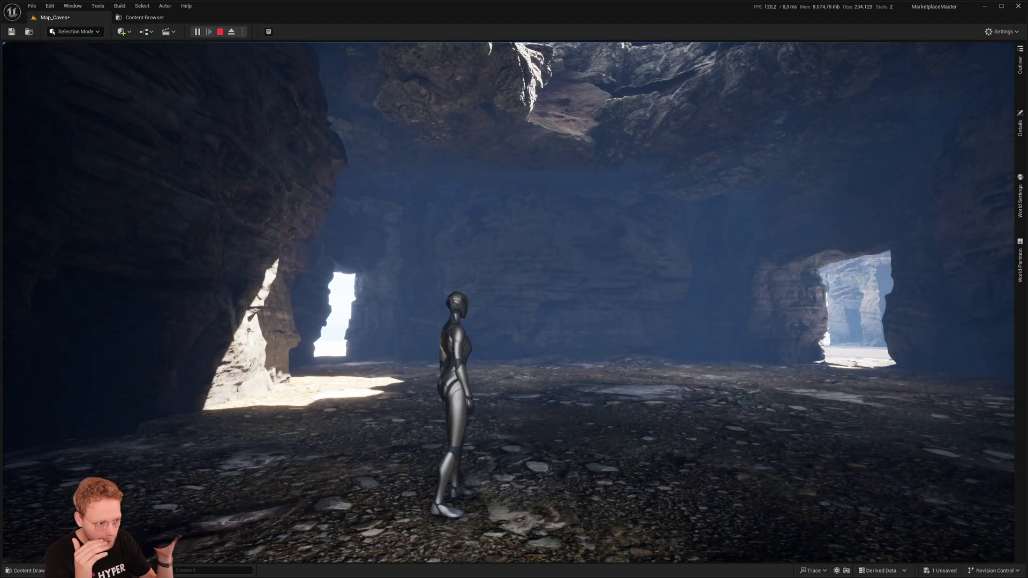
{"action": "key", "text": "w"}
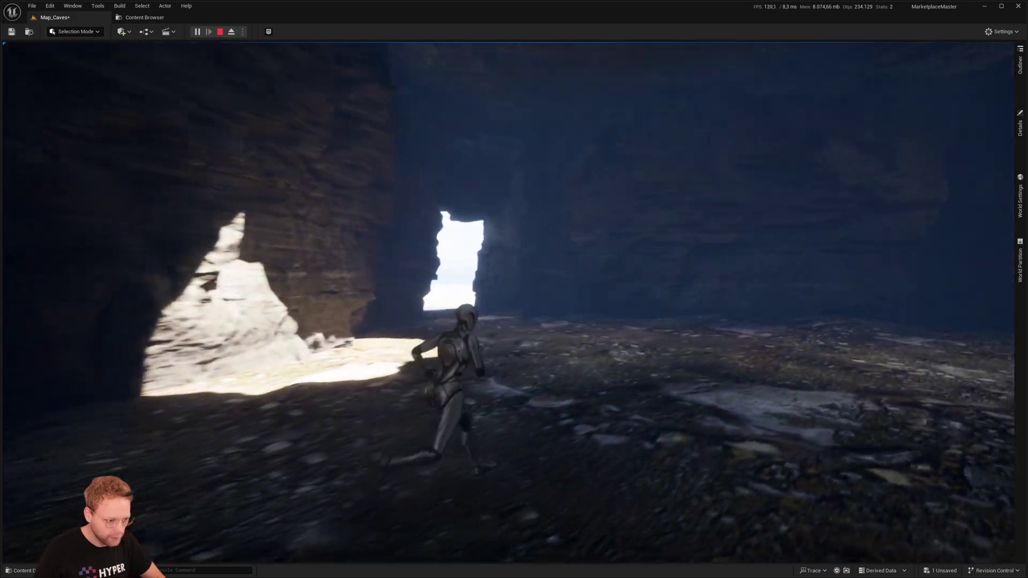
{"action": "key", "text": "w"}
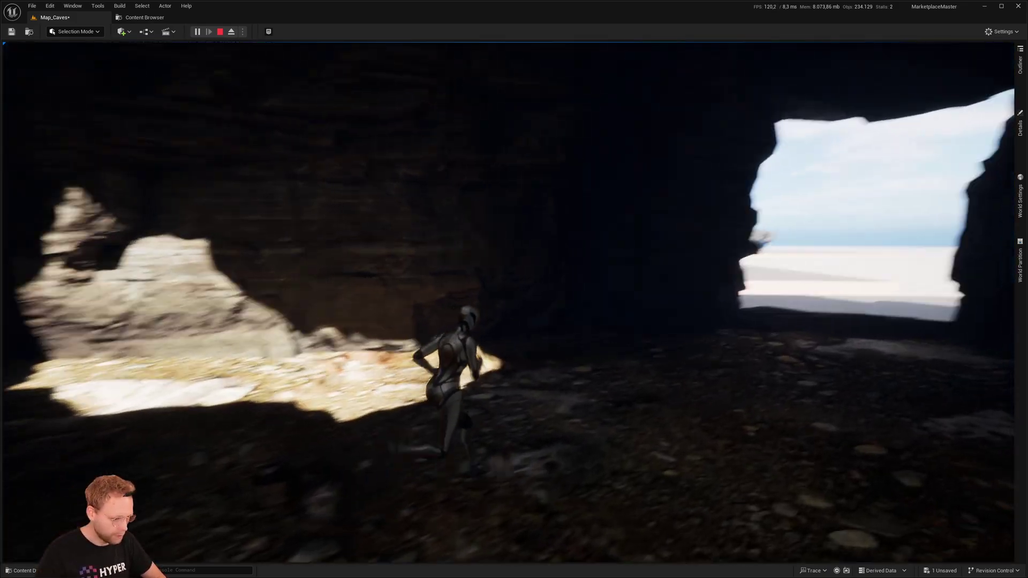
{"action": "key", "text": "Escape"}
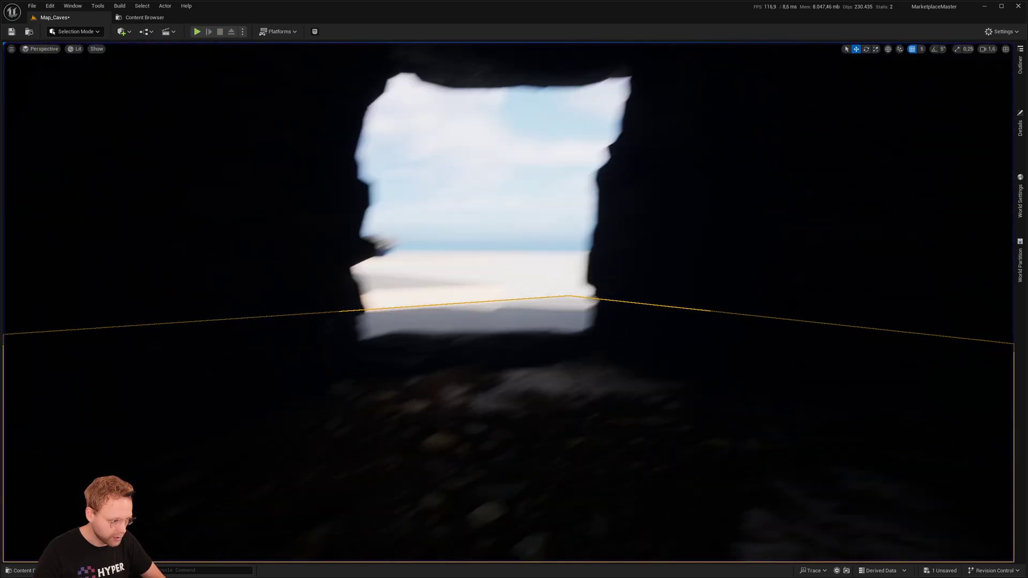
{"action": "key", "text": "f"}
{"action": "key", "text": "a"}
{"action": "right_click_drag", "start_coordinate": [518, 447], "coordinate": [506, 485]}
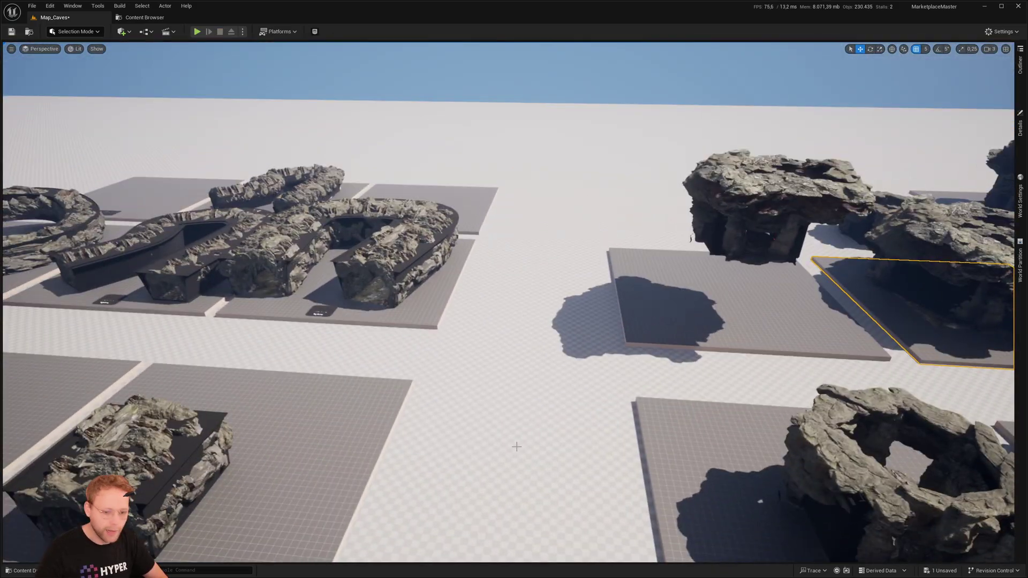